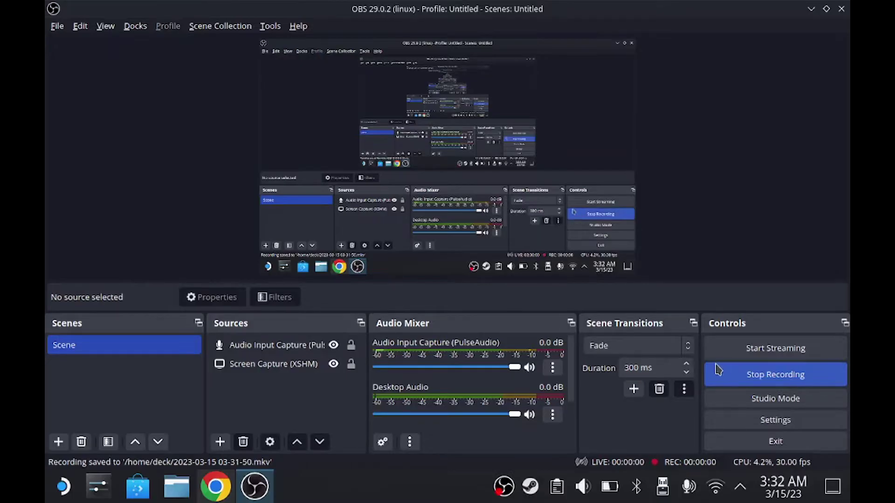
Minimize OBS Studio, then bring back Chrome showing the fightcade search results.
{"action": "left_click", "coordinate": [812, 9]}
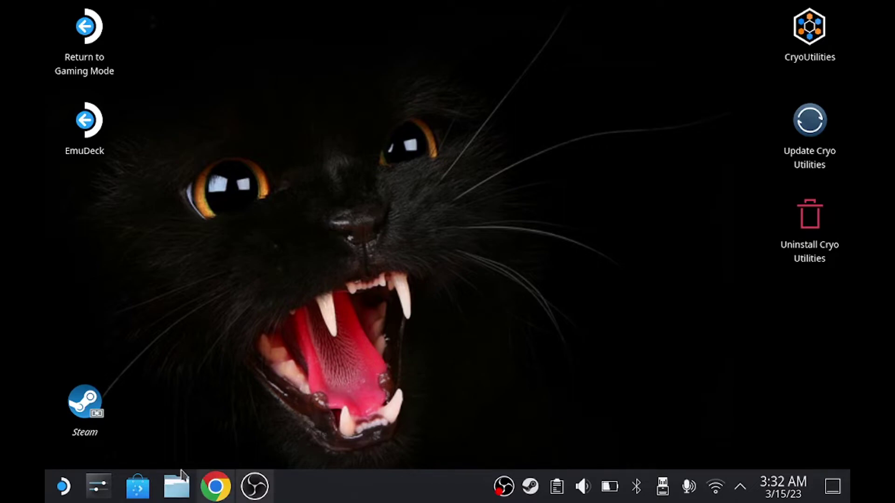
{"action": "left_click", "coordinate": [215, 487]}
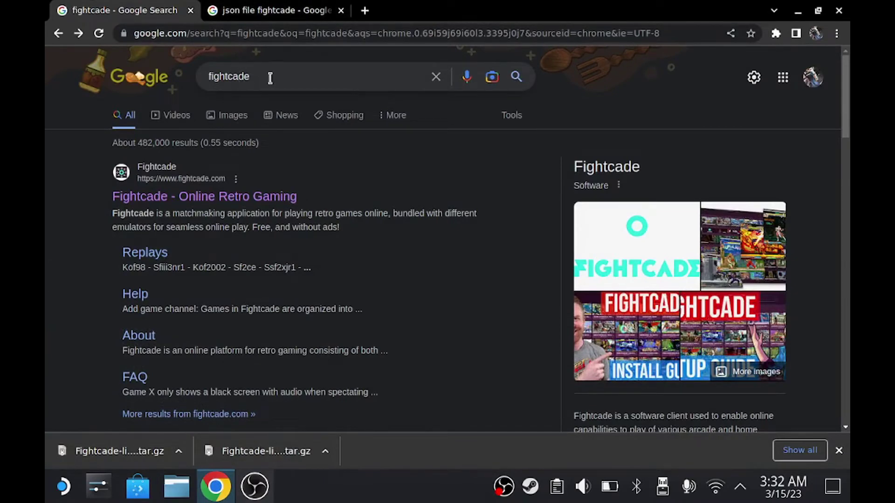
Open fightcade.com from the search results and start the Linux download.
{"action": "double_click", "coordinate": [231, 77]}
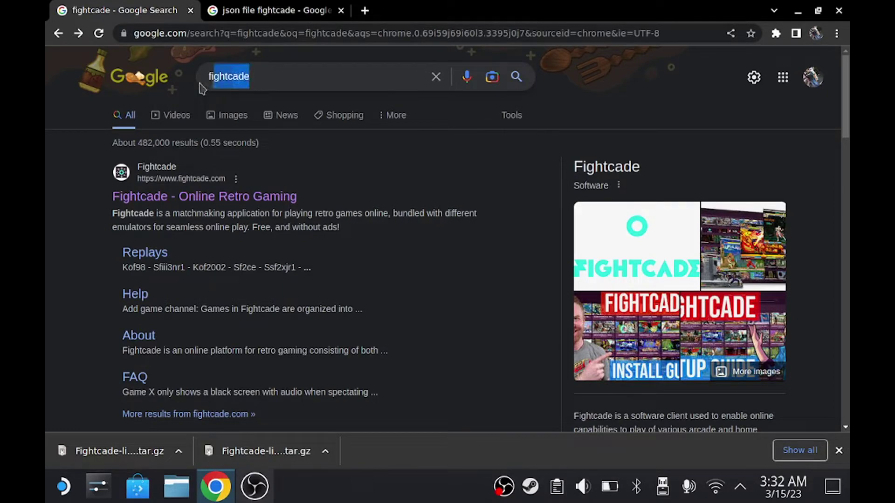
{"action": "left_click", "coordinate": [126, 197]}
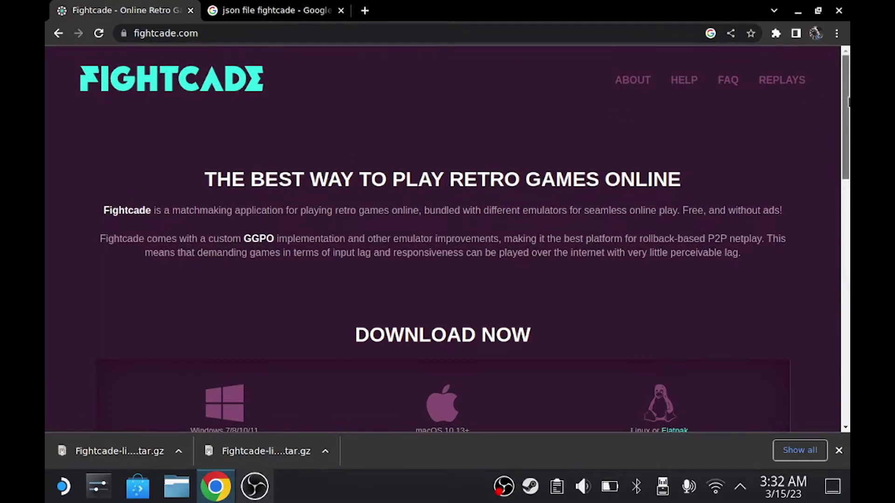
{"action": "scroll", "coordinate": [377, 212], "scroll_direction": "down", "scroll_amount": 3}
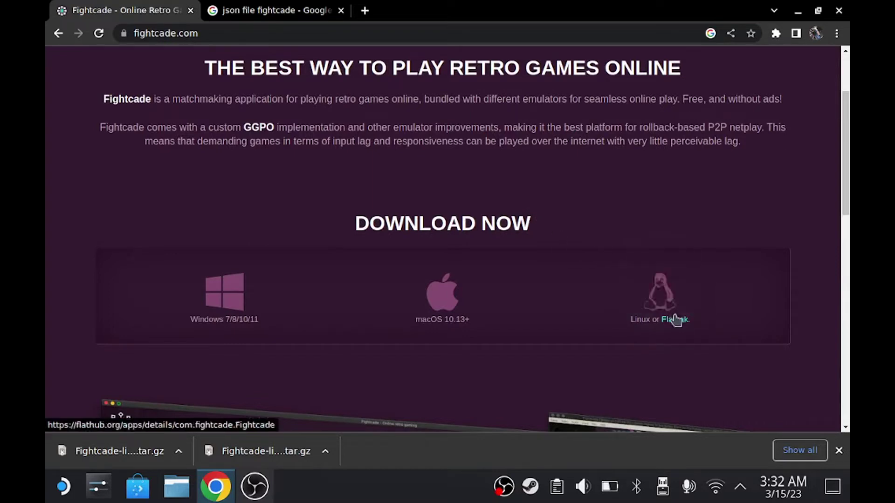
{"action": "left_click", "coordinate": [660, 301]}
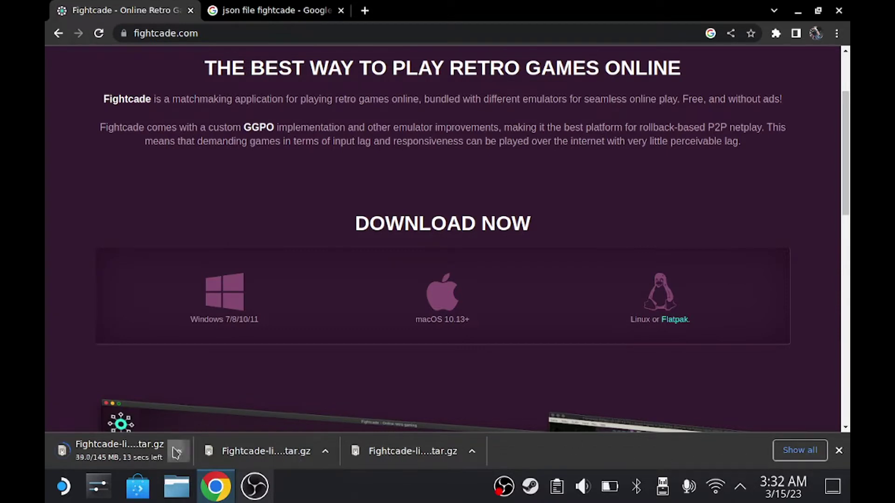
Cancel the new Fightcade Linux download and switch to the 'json file fightcade' results.
{"action": "left_click", "coordinate": [175, 452]}
{"action": "left_click", "coordinate": [182, 427]}
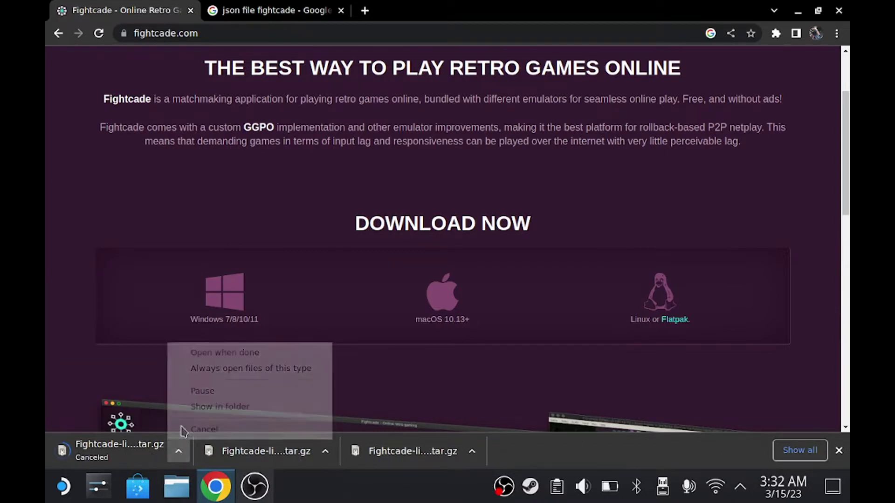
{"action": "left_click", "coordinate": [303, 10]}
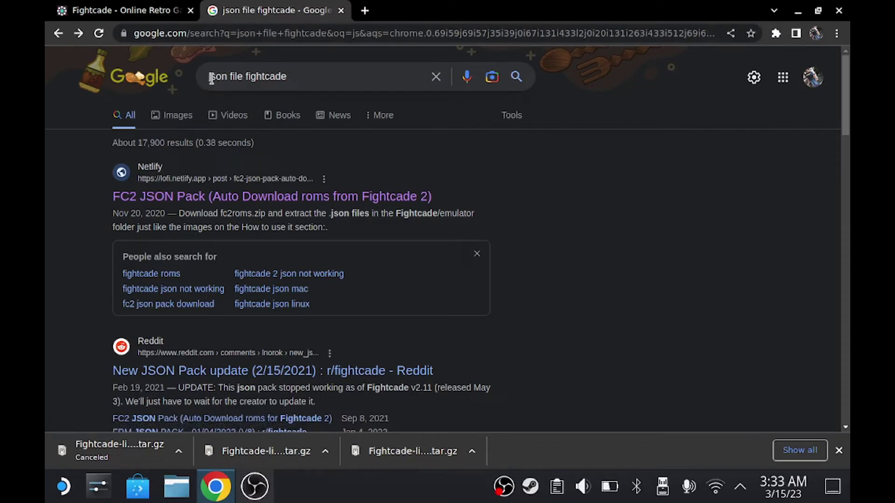
Open the FC2 JSON Pack post on lofi.netlify.app, then close the browser window.
{"action": "left_click", "coordinate": [193, 200]}
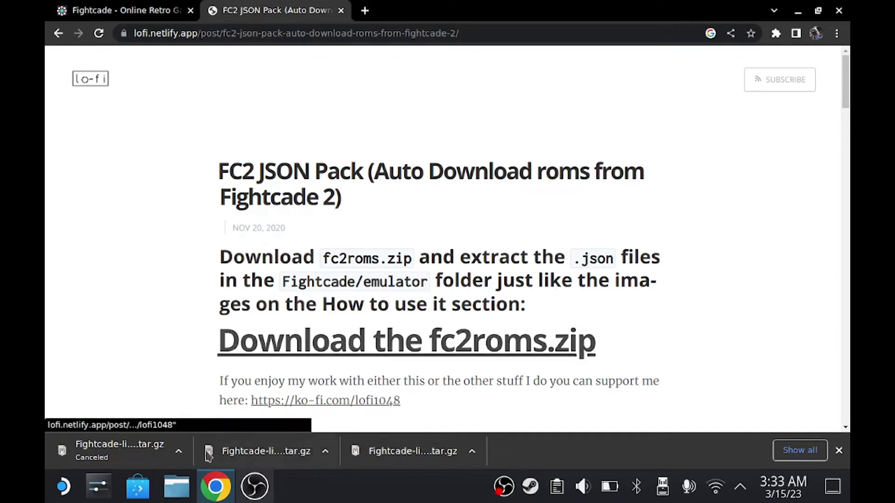
{"action": "left_click", "coordinate": [839, 10]}
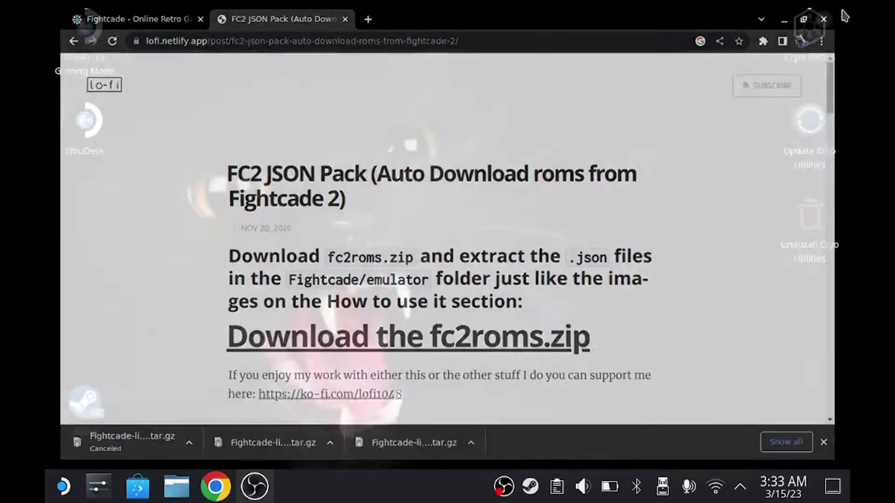
Extract Fightcade-linux-latest.tar.gz into the Downloads folder in Dolphin.
{"action": "left_click", "coordinate": [180, 497]}
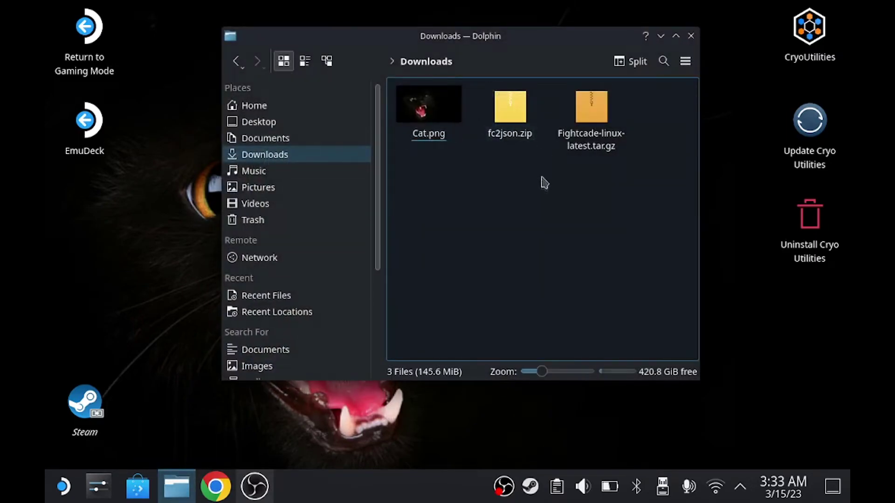
{"action": "left_click", "coordinate": [590, 135]}
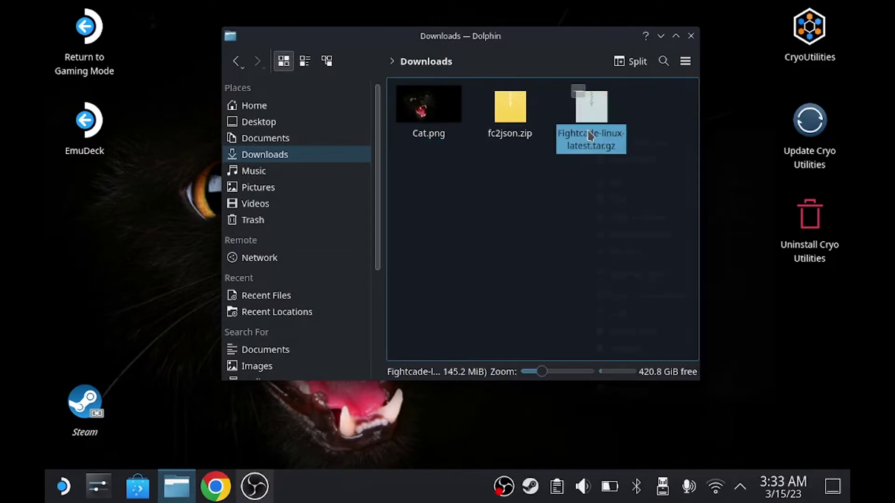
{"action": "right_click", "coordinate": [590, 135]}
{"action": "mouse_move", "coordinate": [609, 319]}
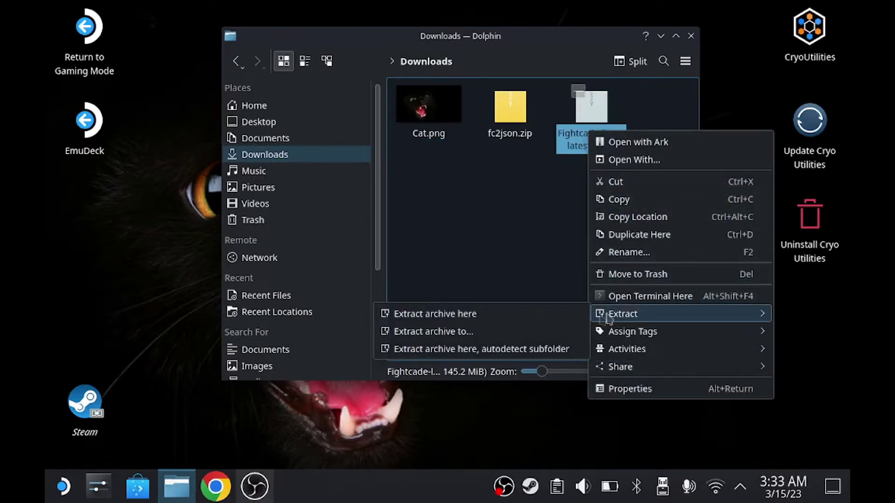
{"action": "left_click", "coordinate": [555, 321]}
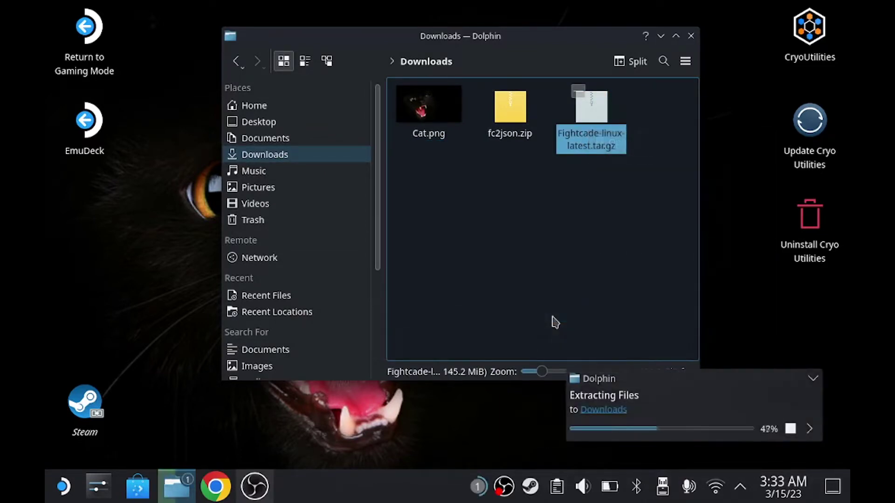
Move the extracted Fightcade folder onto the desktop, open it, and launch Fightcade.desktop.
{"action": "left_click", "coordinate": [423, 261]}
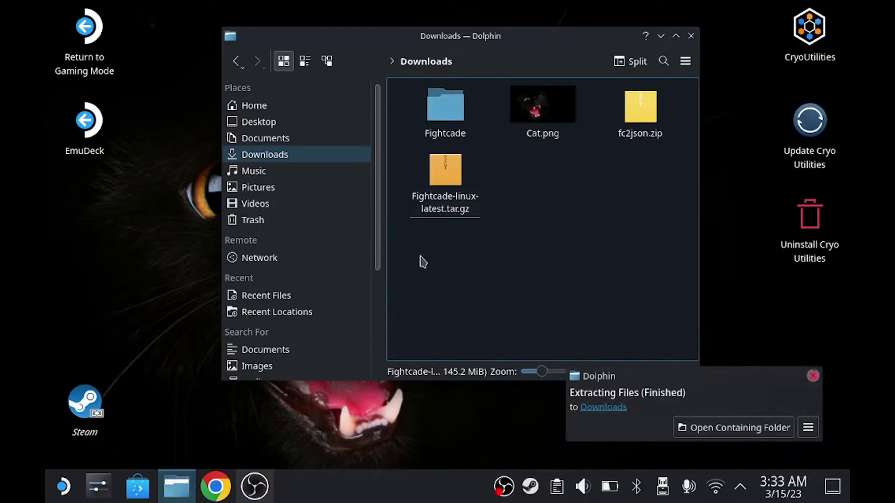
{"action": "left_click_drag", "start_coordinate": [445, 110], "coordinate": [89, 202]}
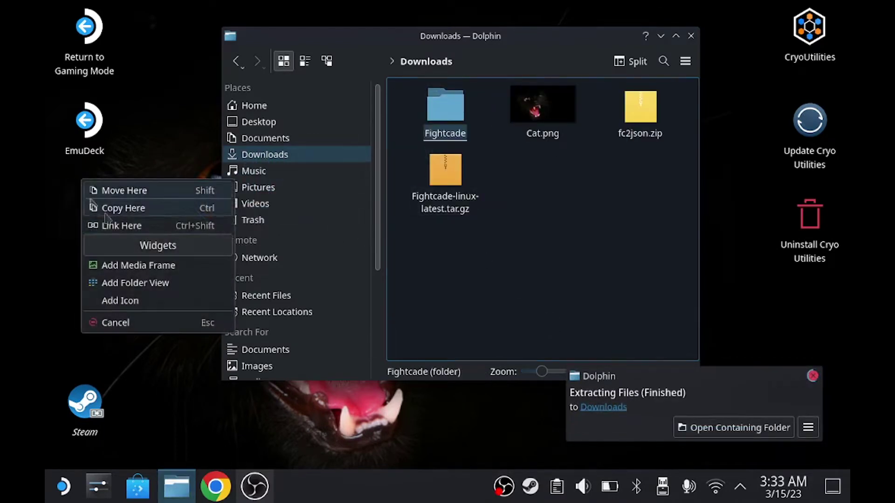
{"action": "left_click", "coordinate": [105, 190]}
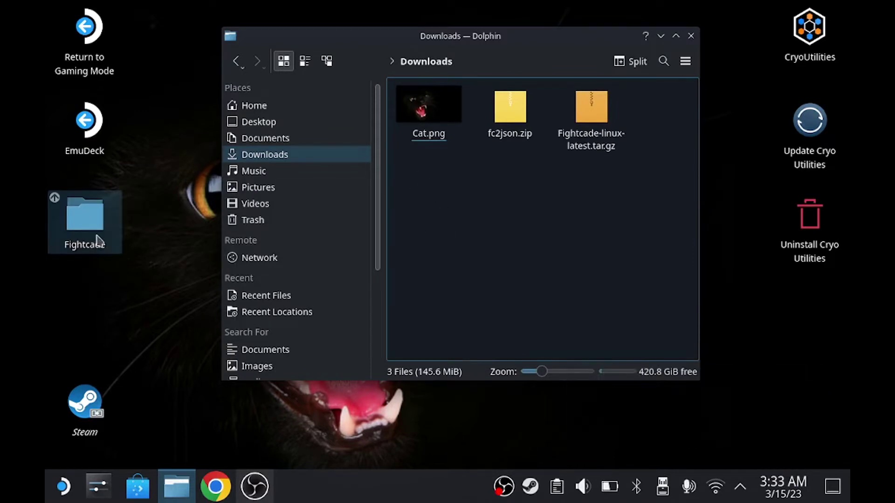
{"action": "left_click", "coordinate": [97, 241]}
{"action": "double_click", "coordinate": [98, 242]}
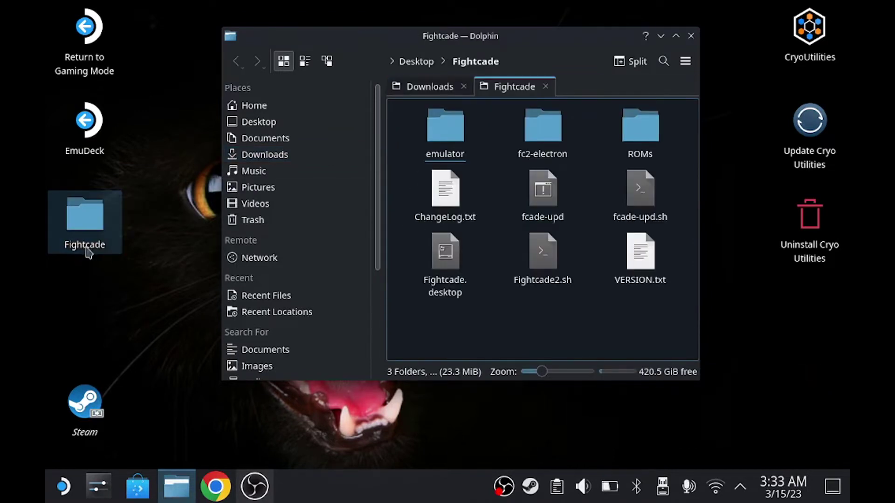
{"action": "double_click", "coordinate": [447, 294]}
Run the Fightcade launcher, restore its window, and open the Dino Rex (World) room.
{"action": "left_click", "coordinate": [445, 209]}
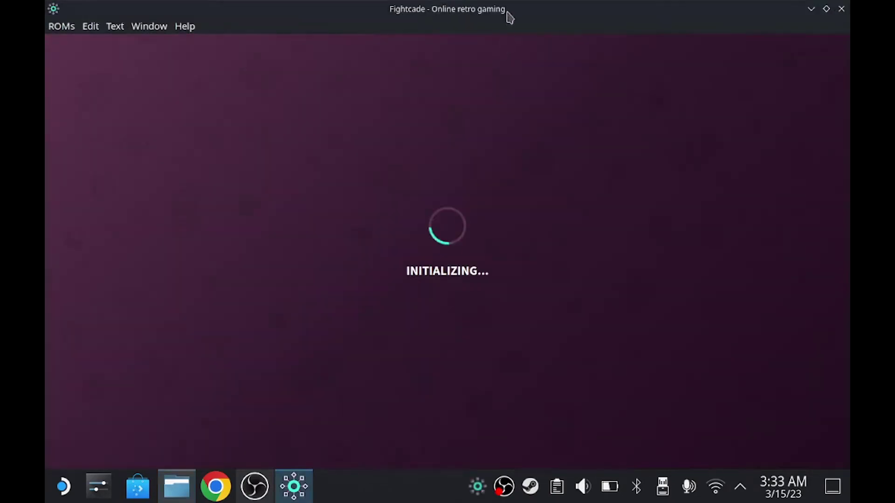
{"action": "left_click_drag", "start_coordinate": [505, 20], "coordinate": [523, 118]}
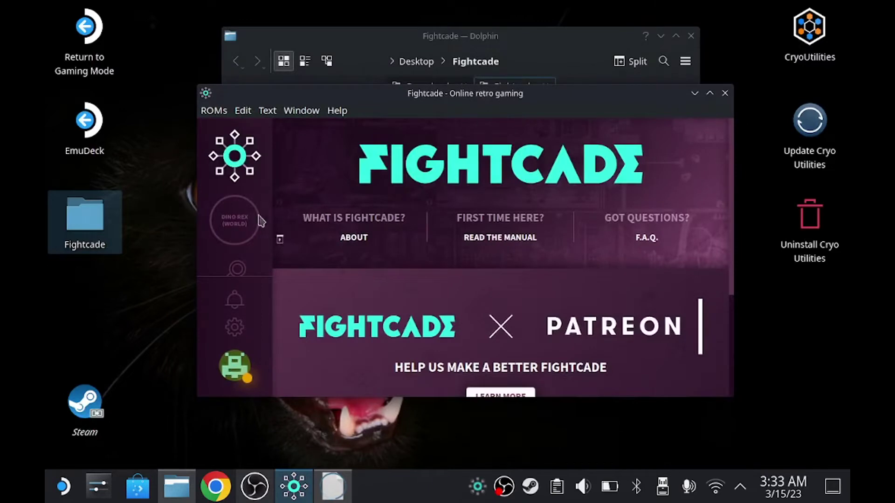
{"action": "left_click", "coordinate": [240, 228]}
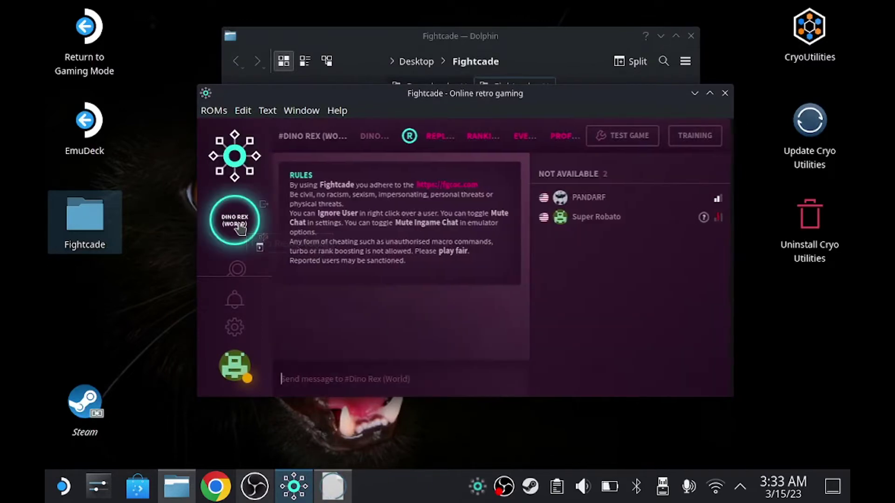
Test Dino Rex, dismiss the missing dinorex ROM error, and close the emulator window.
{"action": "left_click", "coordinate": [615, 141]}
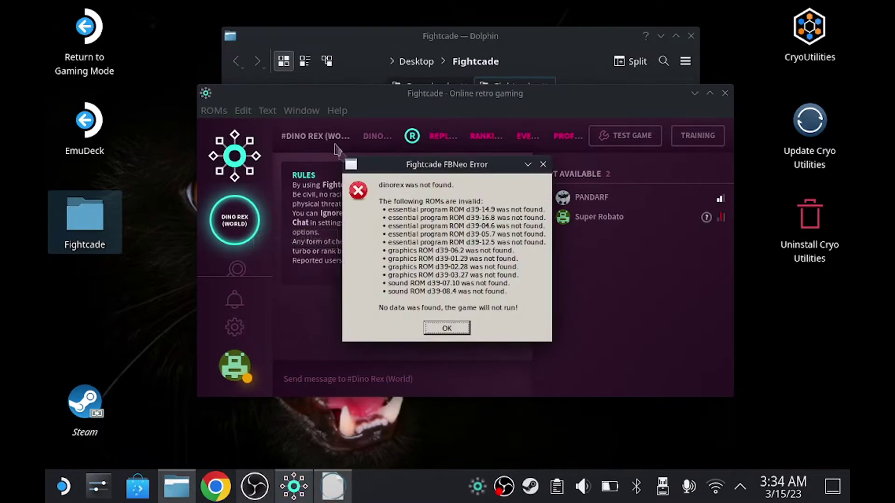
{"action": "left_click", "coordinate": [447, 328]}
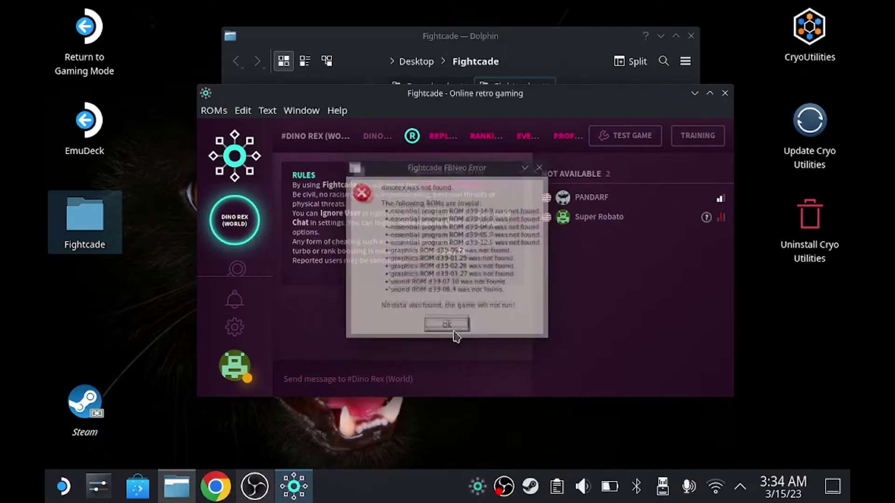
{"action": "left_click", "coordinate": [720, 25]}
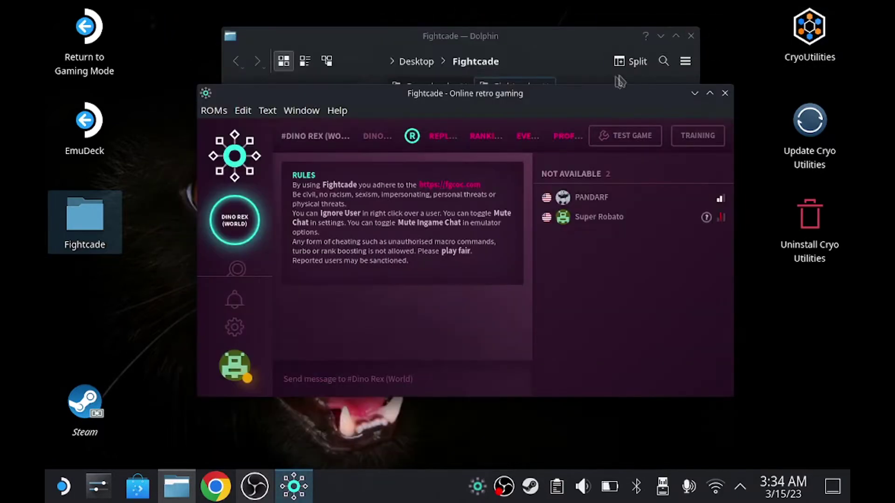
{"action": "left_click_drag", "start_coordinate": [596, 101], "coordinate": [639, 173]}
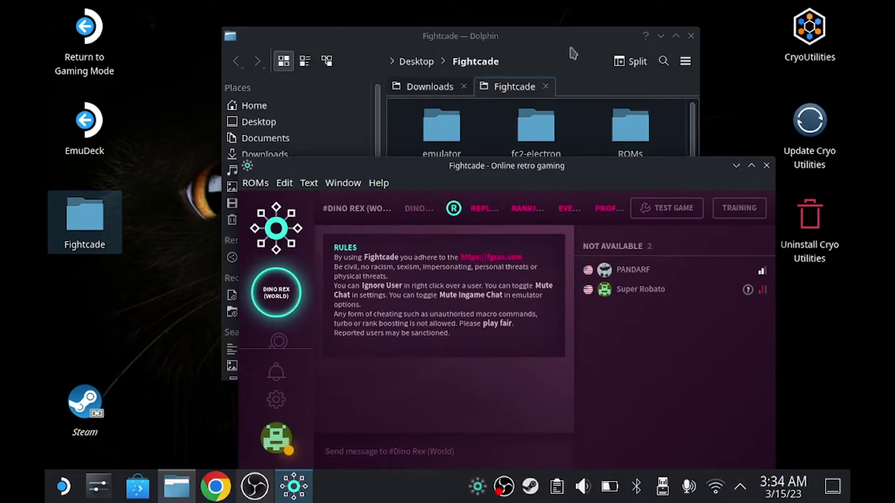
Move fc2json.zip from Downloads into Fightcade's emulator folder.
{"action": "left_click_drag", "start_coordinate": [526, 35], "coordinate": [519, 28]}
{"action": "left_click", "coordinate": [410, 83]}
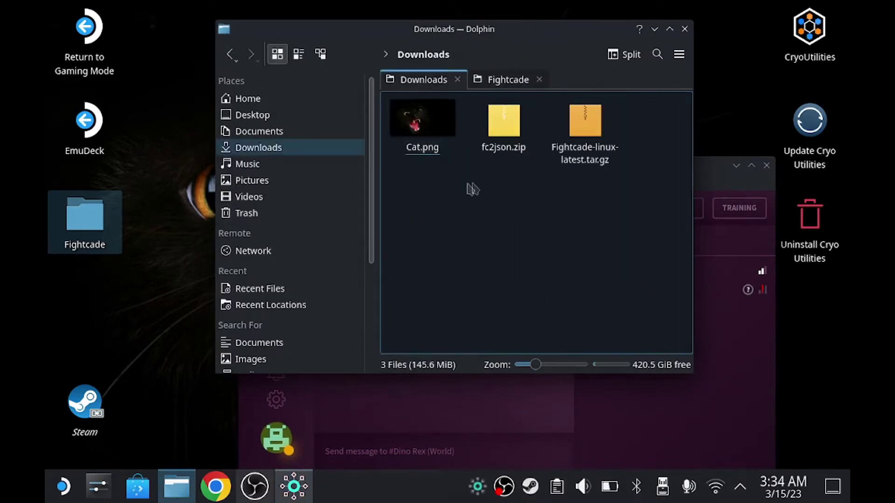
{"action": "left_click_drag", "start_coordinate": [489, 205], "coordinate": [507, 85]}
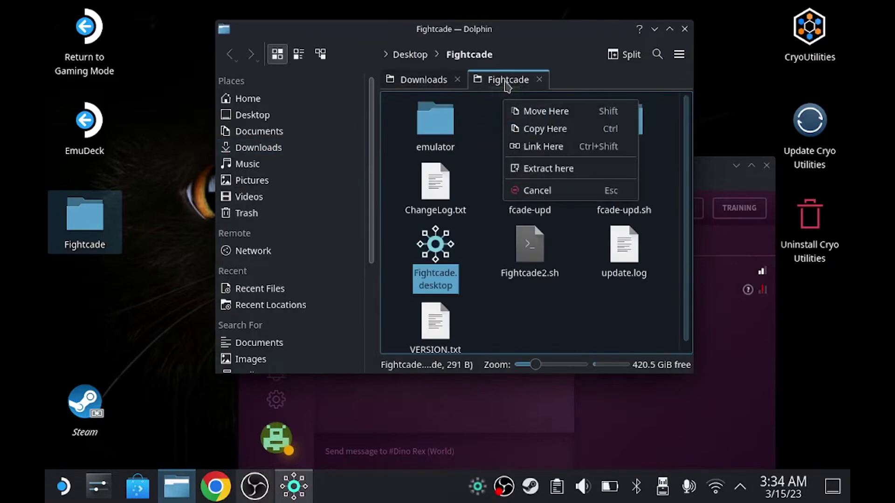
{"action": "left_click", "coordinate": [518, 111]}
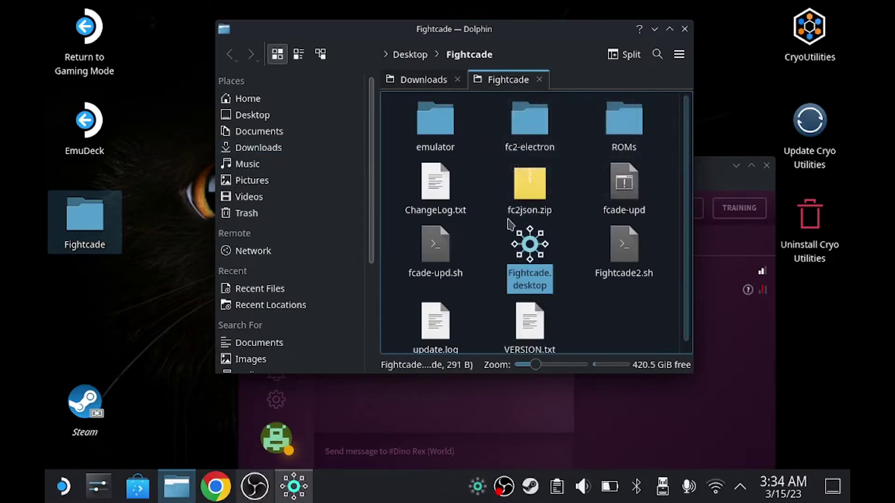
{"action": "left_click_drag", "start_coordinate": [534, 211], "coordinate": [441, 122]}
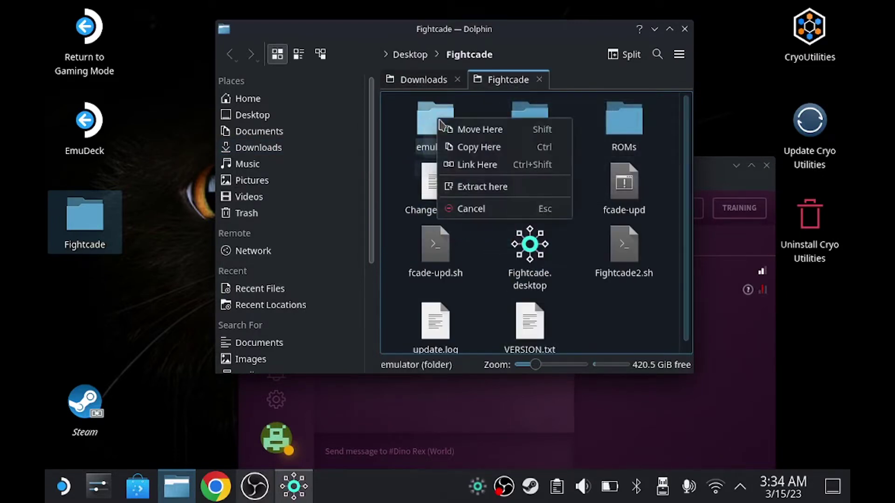
{"action": "left_click", "coordinate": [480, 129]}
Extract fc2json.zip inside the emulator folder, then close Dolphin.
{"action": "double_click", "coordinate": [438, 122]}
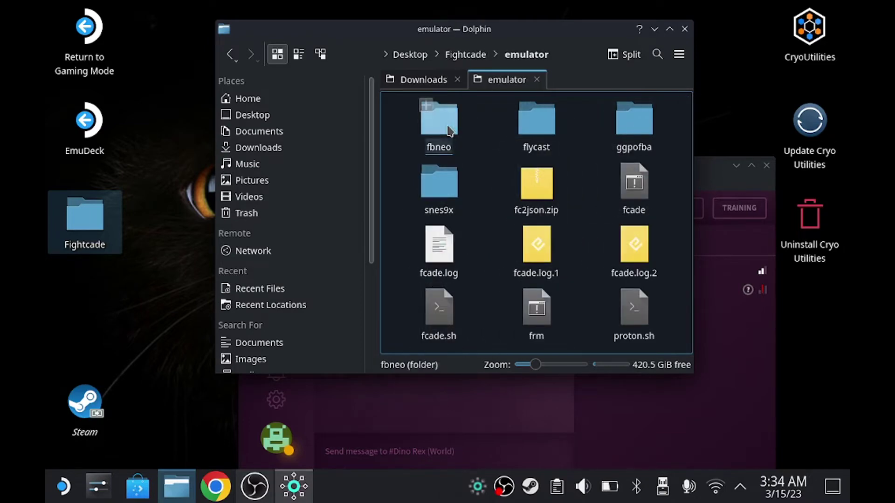
{"action": "left_click", "coordinate": [534, 204]}
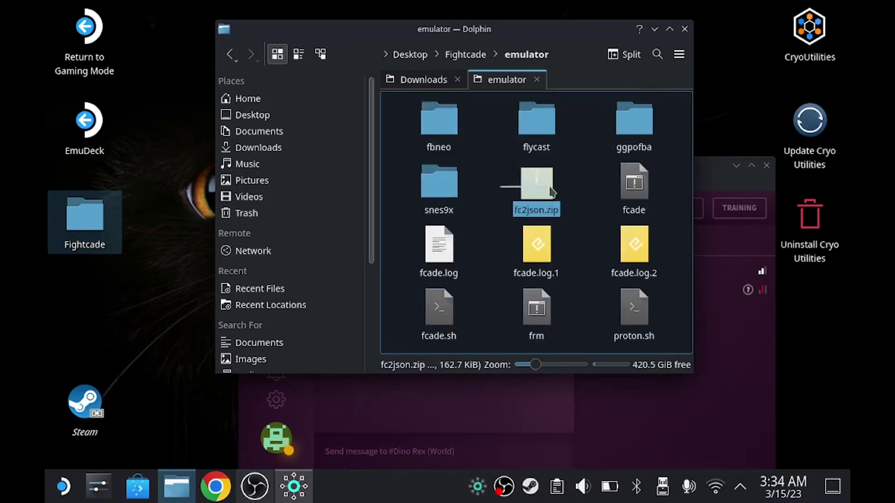
{"action": "right_click", "coordinate": [539, 202]}
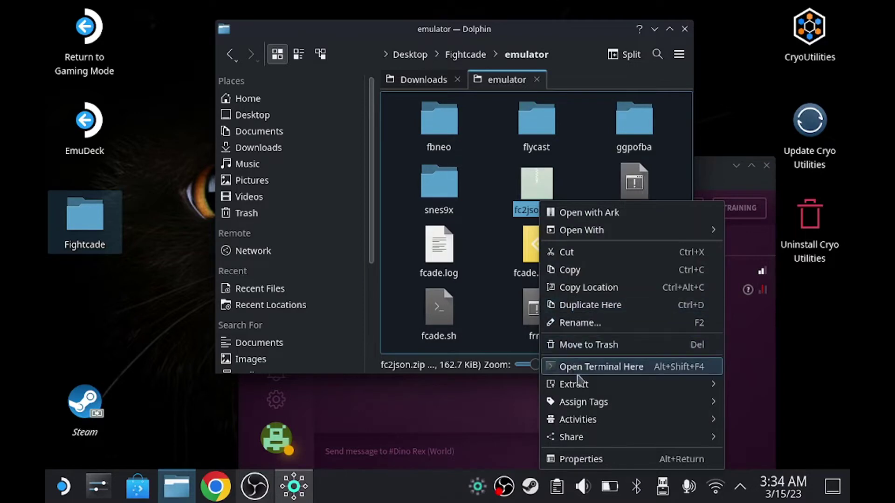
{"action": "mouse_move", "coordinate": [581, 392]}
{"action": "left_click", "coordinate": [512, 387]}
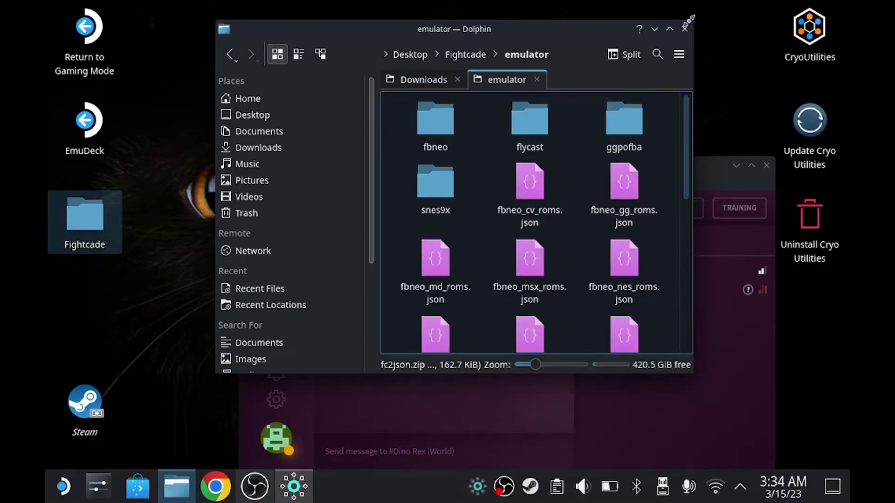
{"action": "left_click", "coordinate": [684, 28]}
{"action": "left_click_drag", "start_coordinate": [593, 171], "coordinate": [505, 5]}
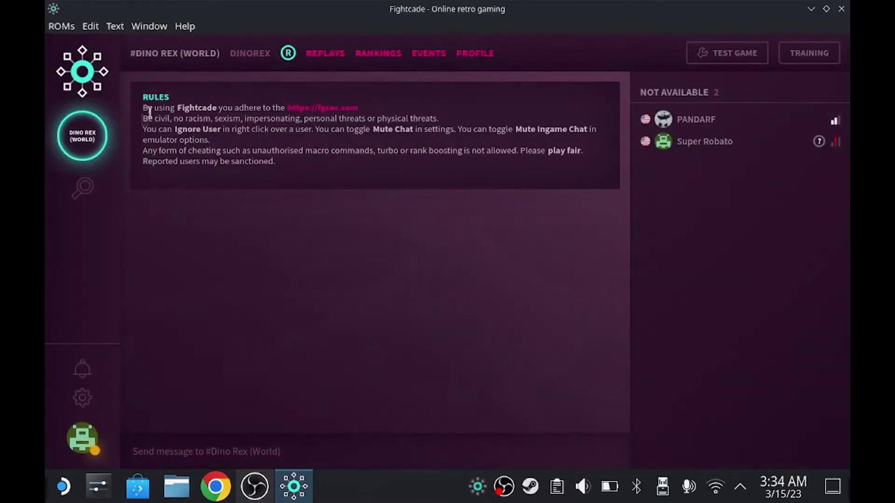
{"action": "left_click", "coordinate": [713, 54]}
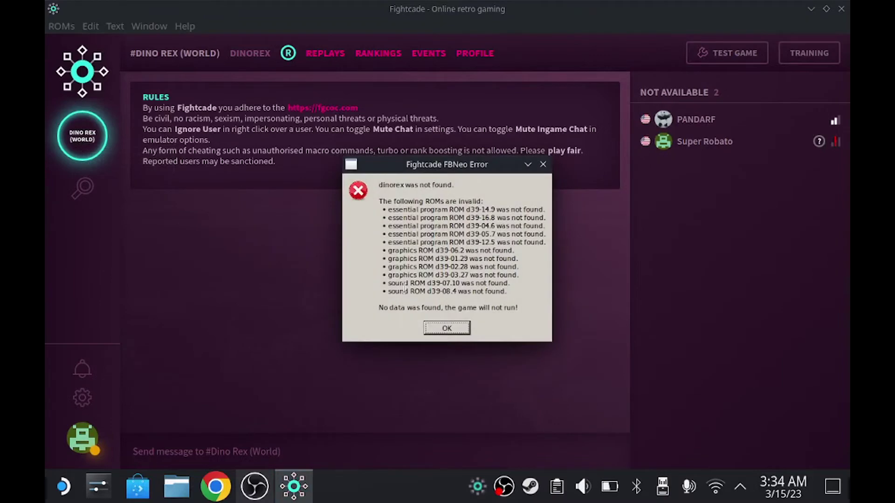
{"action": "left_click", "coordinate": [447, 329]}
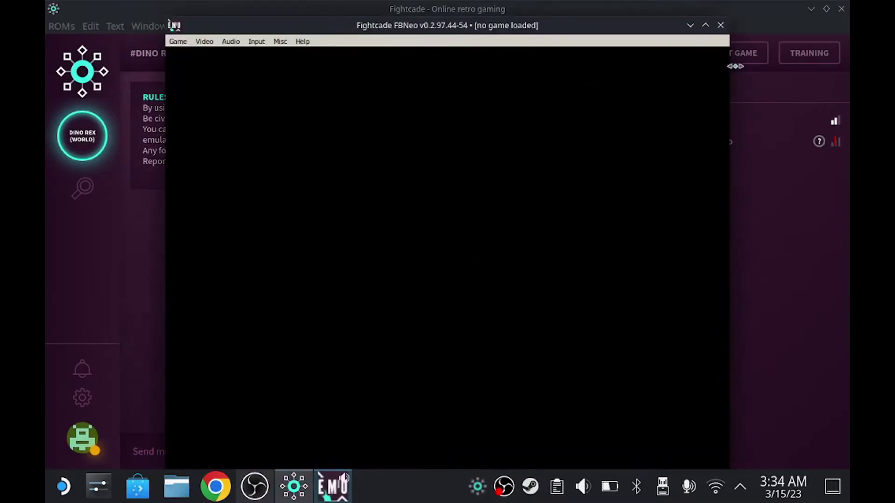
{"action": "left_click", "coordinate": [721, 25]}
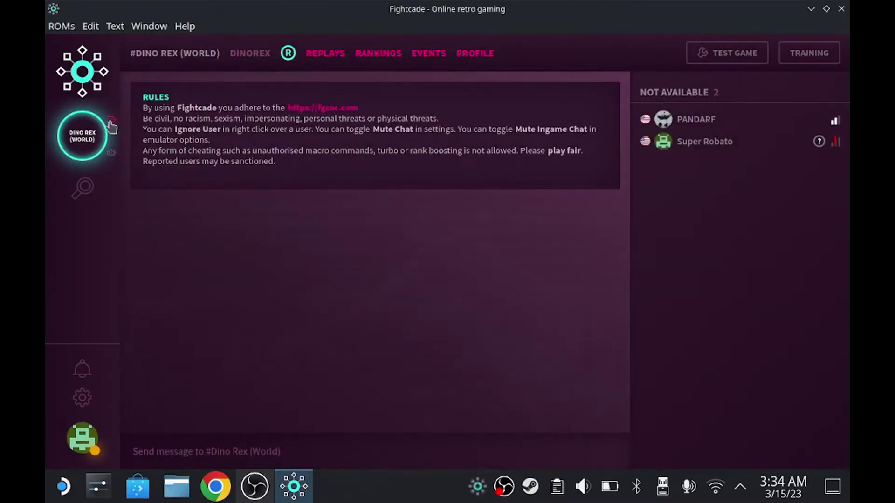
From My Favorites, join the Dino Rex (World) room and open its channel to launch FBNeo.
{"action": "left_click", "coordinate": [113, 123]}
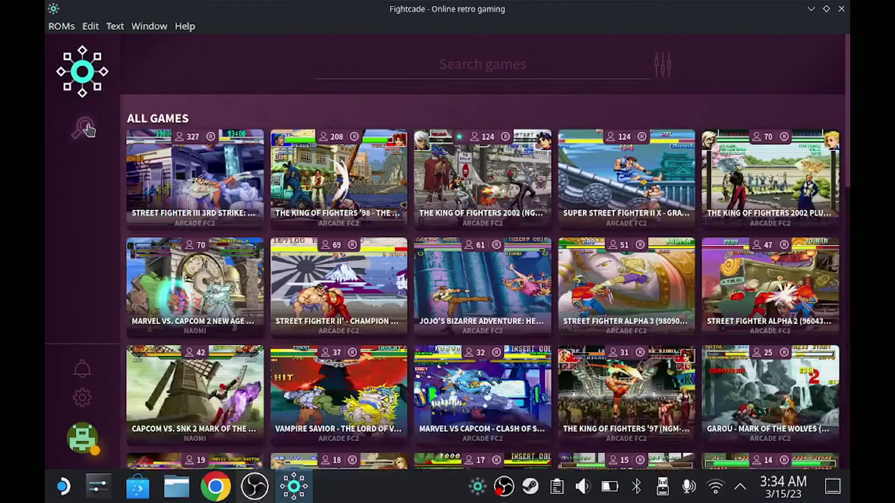
{"action": "left_click", "coordinate": [87, 129]}
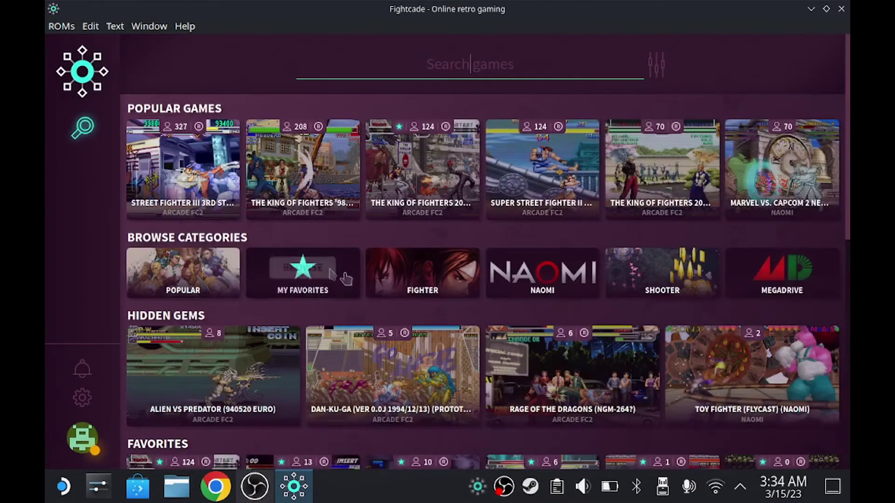
{"action": "left_click", "coordinate": [331, 281]}
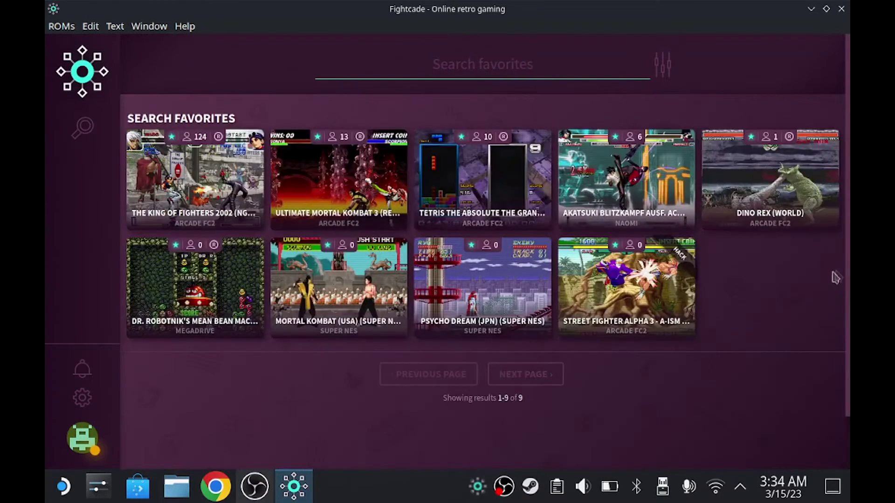
{"action": "left_click", "coordinate": [784, 205]}
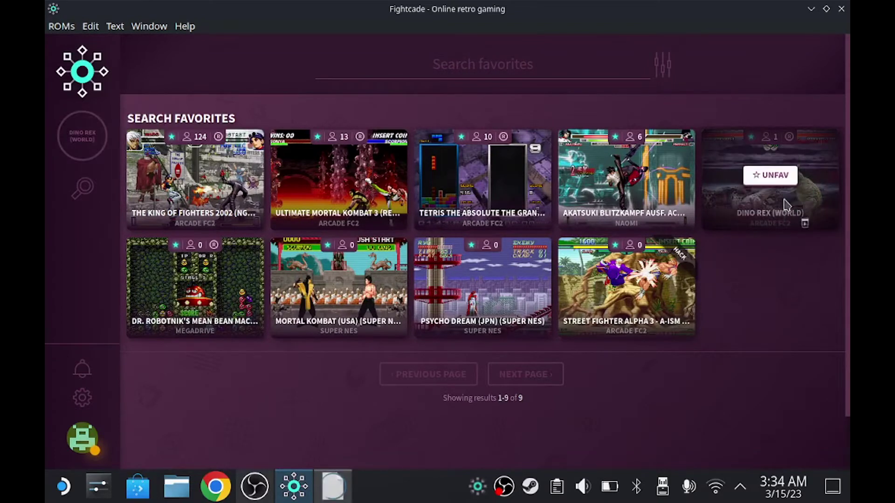
{"action": "left_click", "coordinate": [78, 142]}
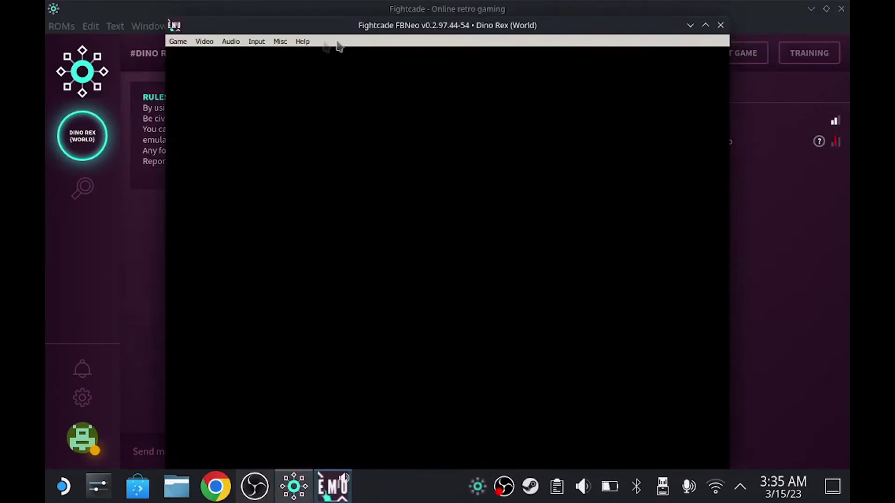
In Map game inputs, set Player 1 to Joystick 0 with Auto-center and make it default.
{"action": "left_click", "coordinate": [256, 43]}
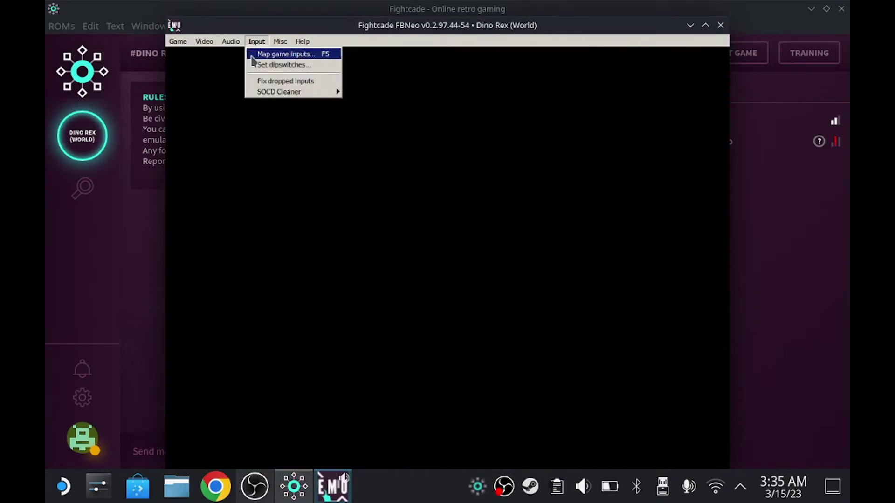
{"action": "left_click", "coordinate": [254, 55]}
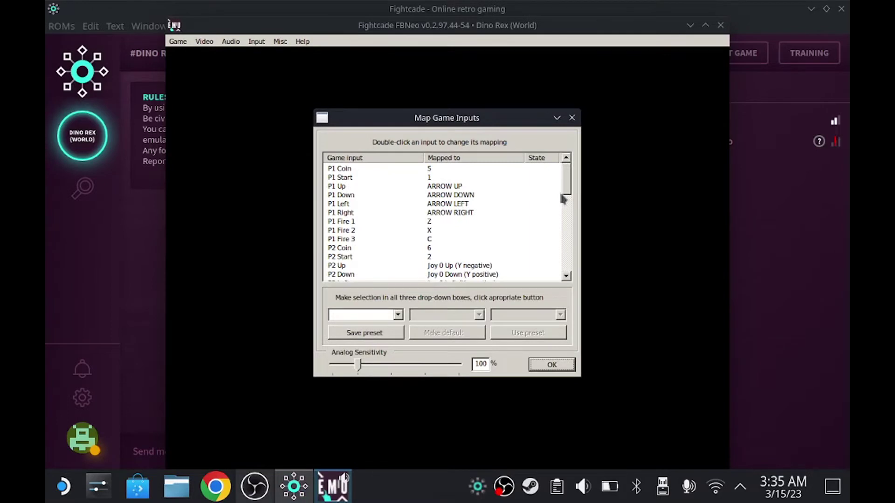
{"action": "left_click_drag", "start_coordinate": [570, 192], "coordinate": [566, 208]}
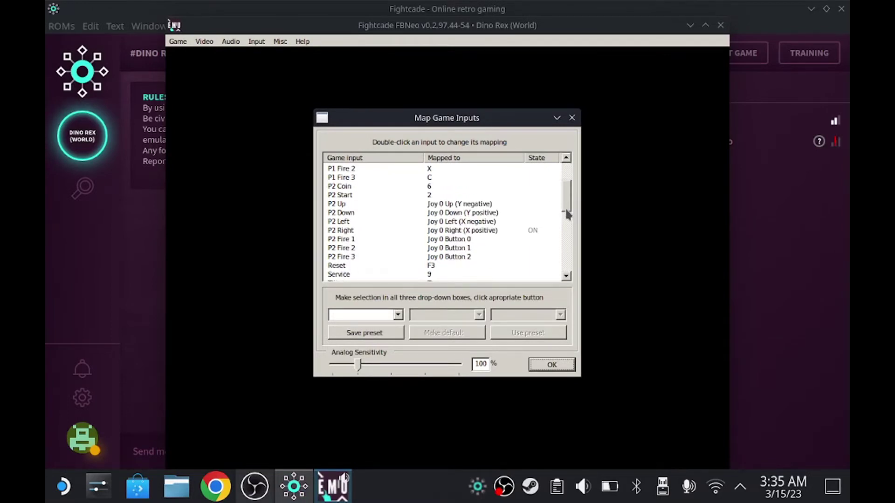
{"action": "left_click", "coordinate": [398, 316]}
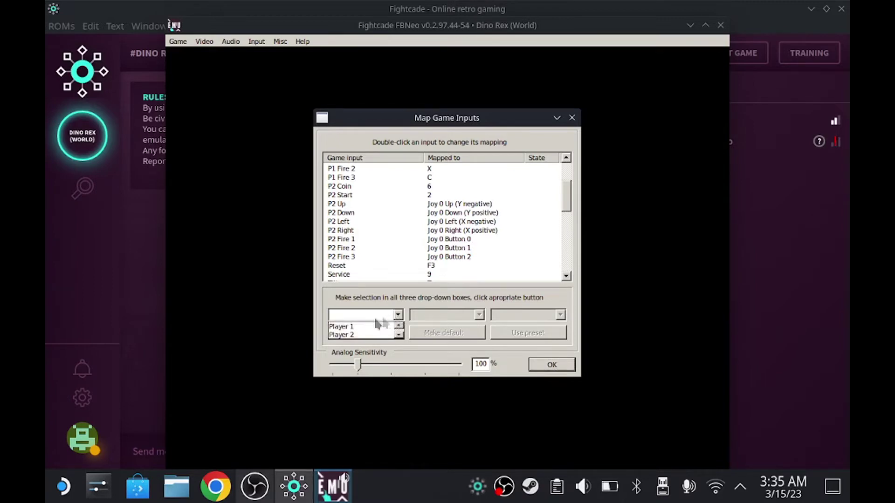
{"action": "left_click", "coordinate": [337, 327]}
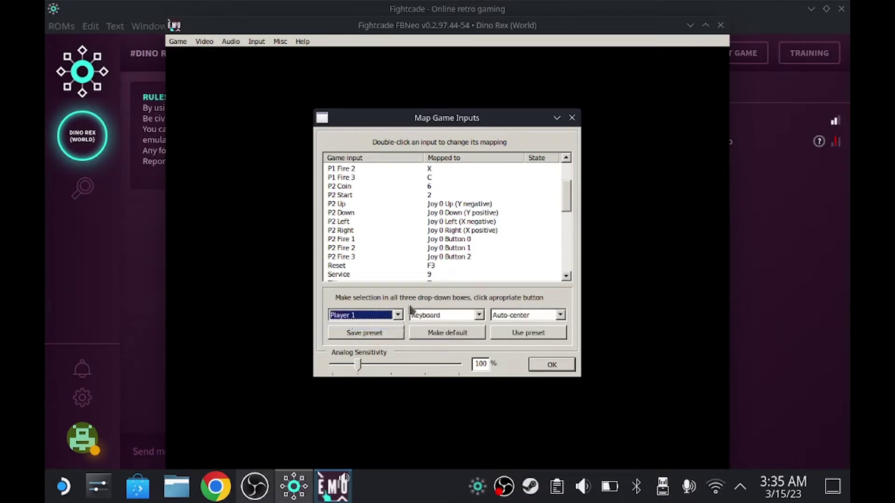
{"action": "left_click", "coordinate": [479, 316]}
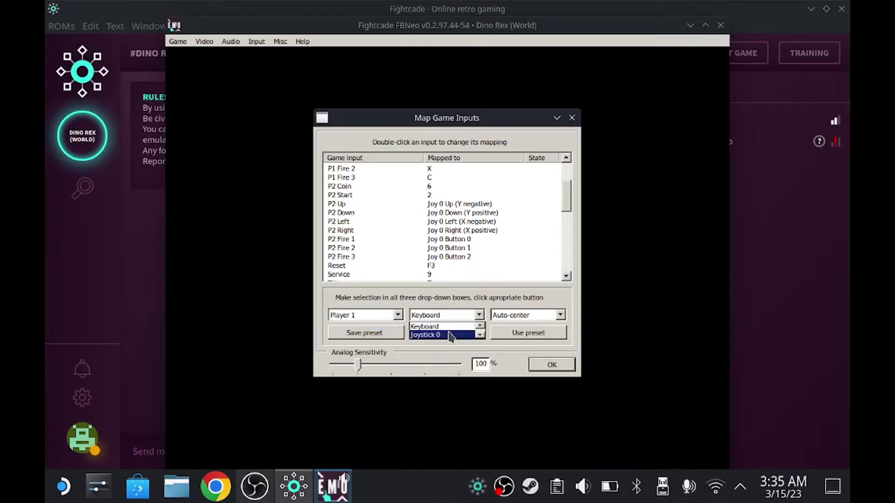
{"action": "left_click", "coordinate": [450, 335]}
{"action": "left_click", "coordinate": [560, 315]}
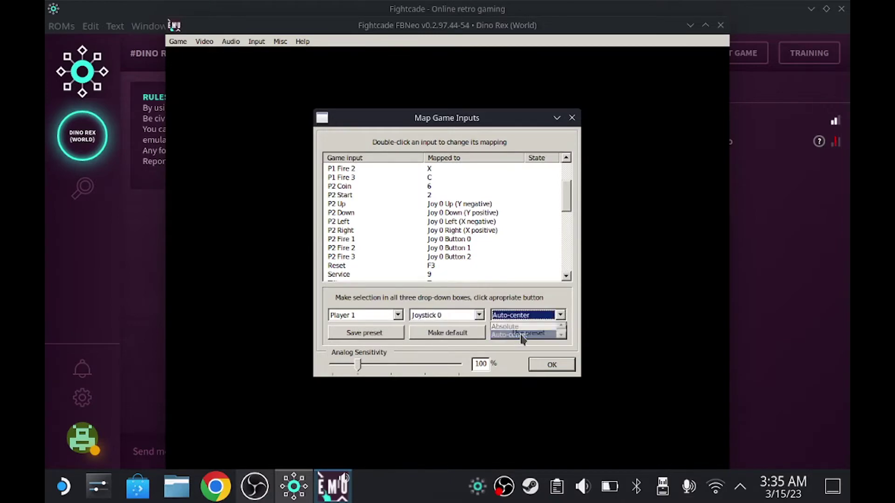
{"action": "left_click", "coordinate": [456, 334]}
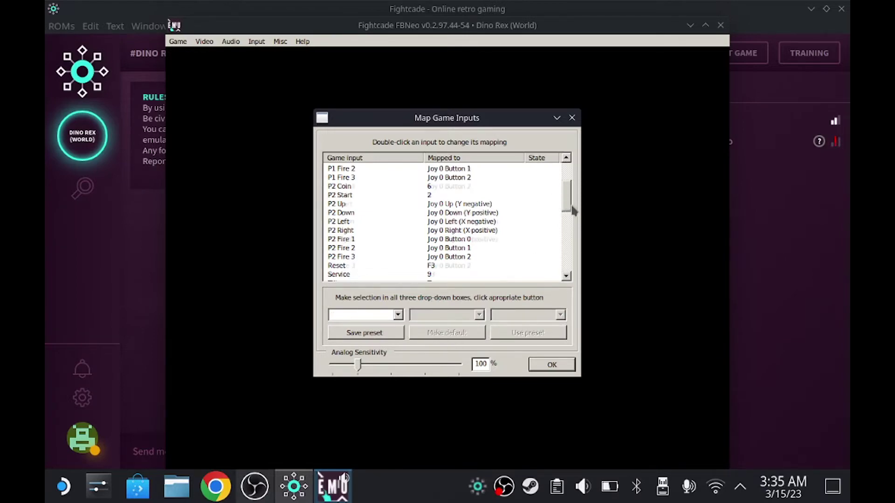
{"action": "scroll", "coordinate": [564, 195], "scroll_direction": "up", "scroll_amount": 3}
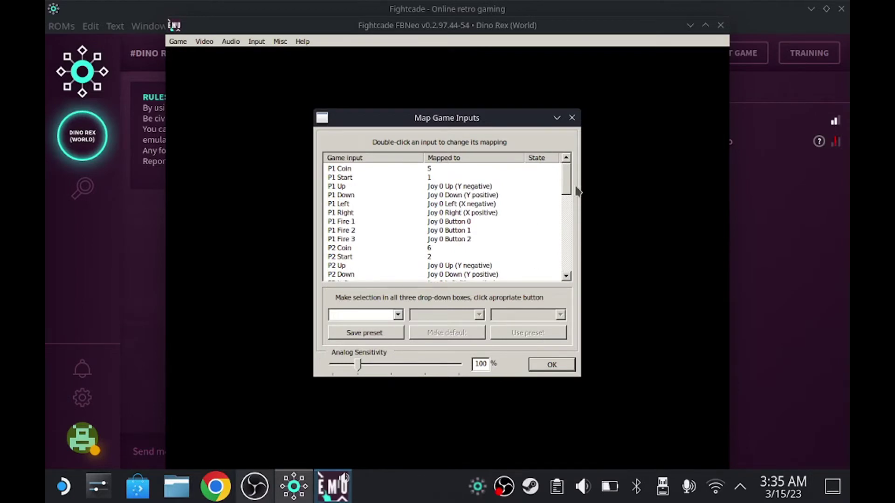
{"action": "left_click_drag", "start_coordinate": [563, 188], "coordinate": [572, 208]}
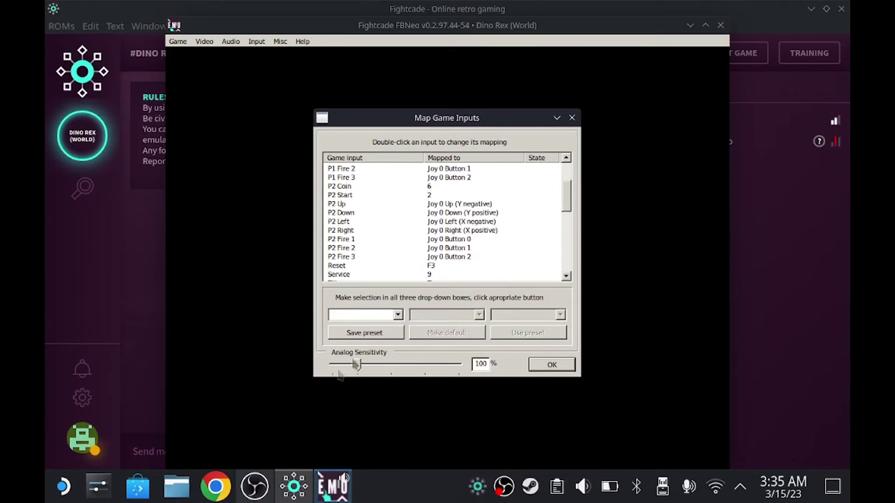
Set Player 2 to Keyboard with Auto-center and make it the default mapping.
{"action": "left_click", "coordinate": [397, 315]}
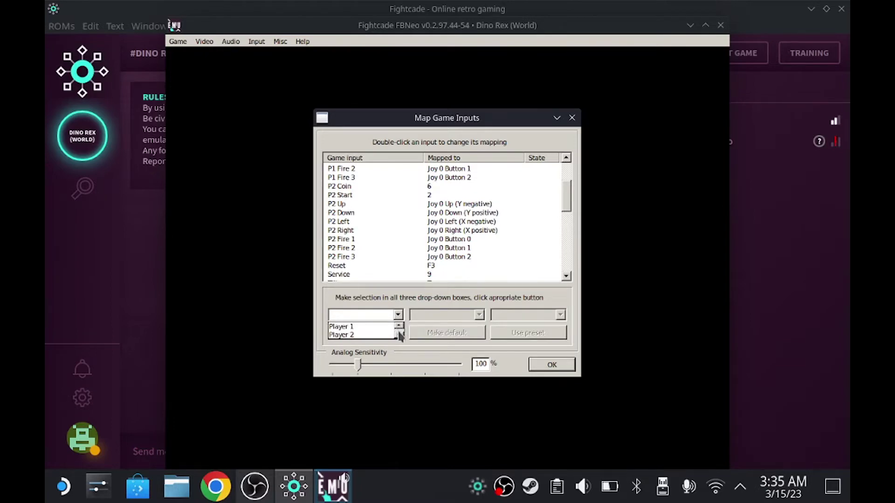
{"action": "left_click", "coordinate": [369, 335]}
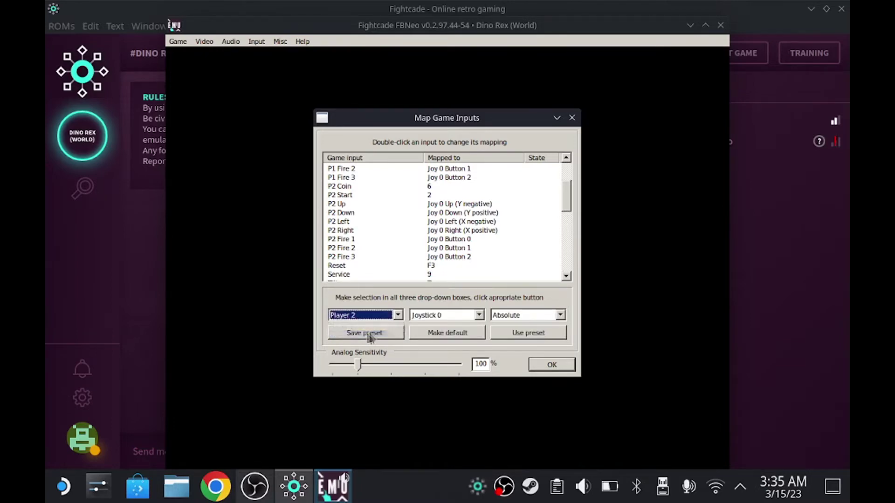
{"action": "left_click", "coordinate": [479, 316]}
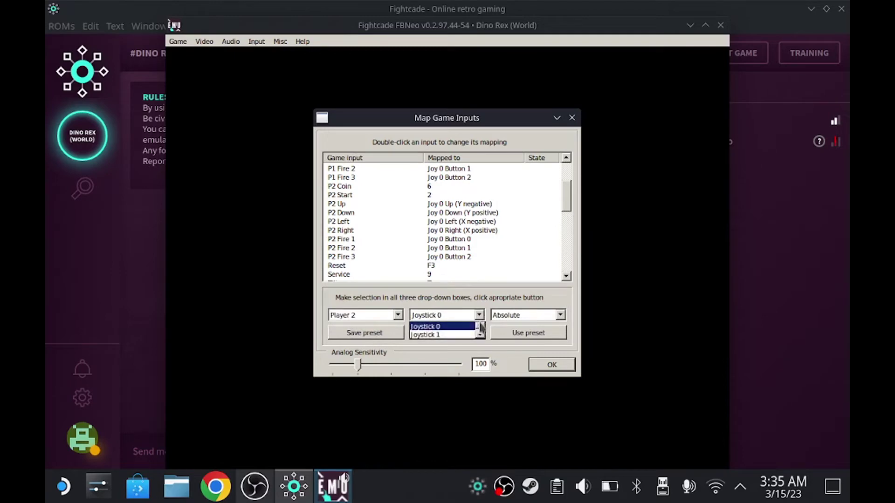
{"action": "scroll", "coordinate": [480, 330], "scroll_direction": "down", "scroll_amount": 2}
{"action": "left_click", "coordinate": [466, 327]}
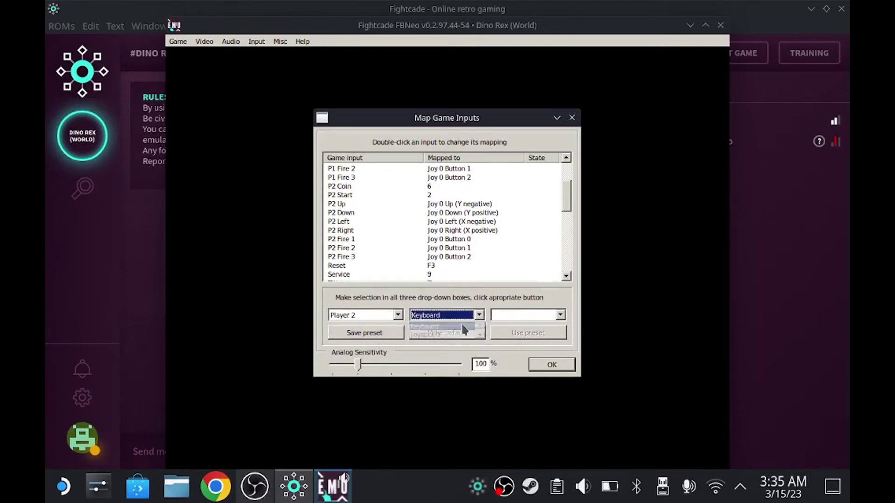
{"action": "left_click", "coordinate": [557, 317]}
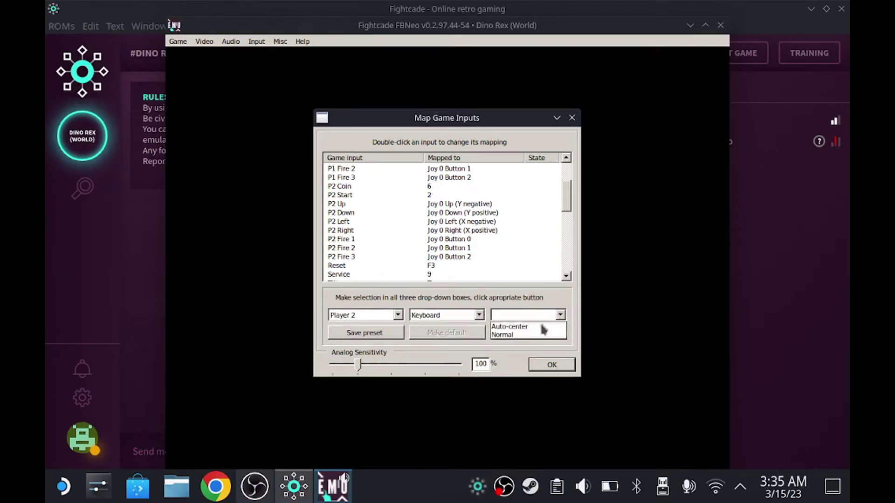
{"action": "left_click", "coordinate": [536, 329]}
{"action": "left_click", "coordinate": [464, 333]}
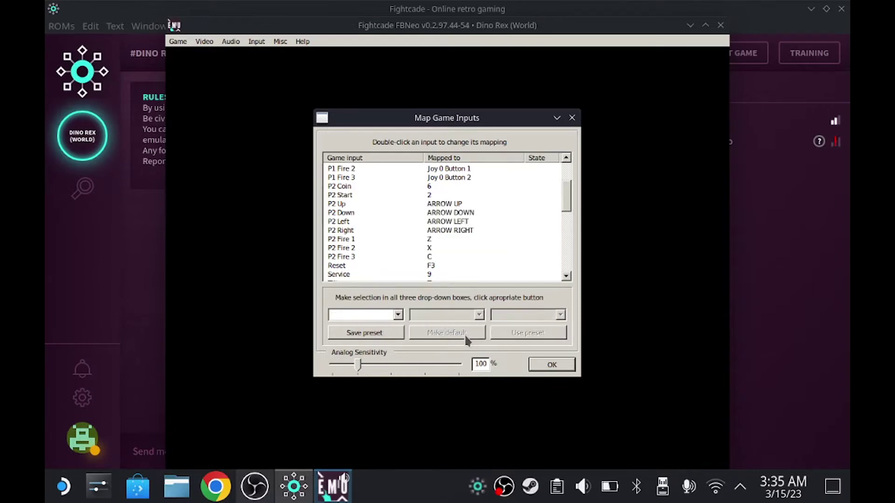
{"action": "left_click_drag", "start_coordinate": [566, 200], "coordinate": [568, 175]}
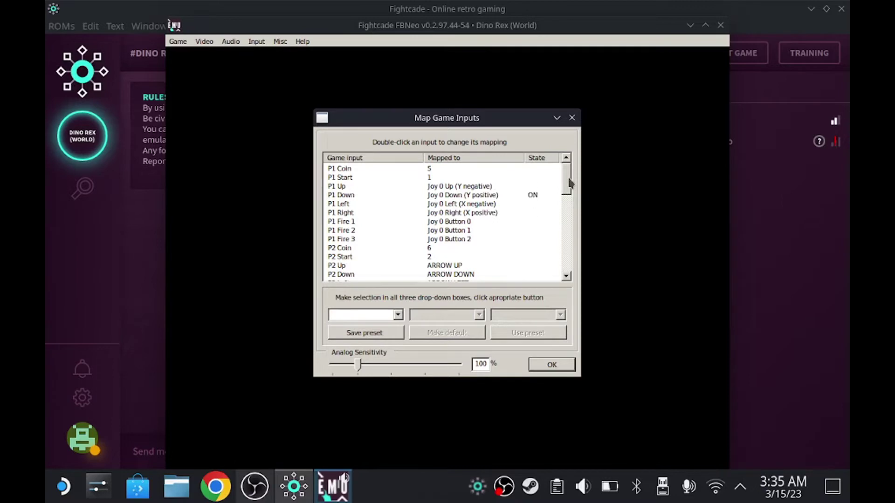
Press 5, 1 and 5 to confirm Player 1's inputs register in the State column.
{"action": "key", "text": "5"}
{"action": "key", "text": "1"}
{"action": "key", "text": "5"}
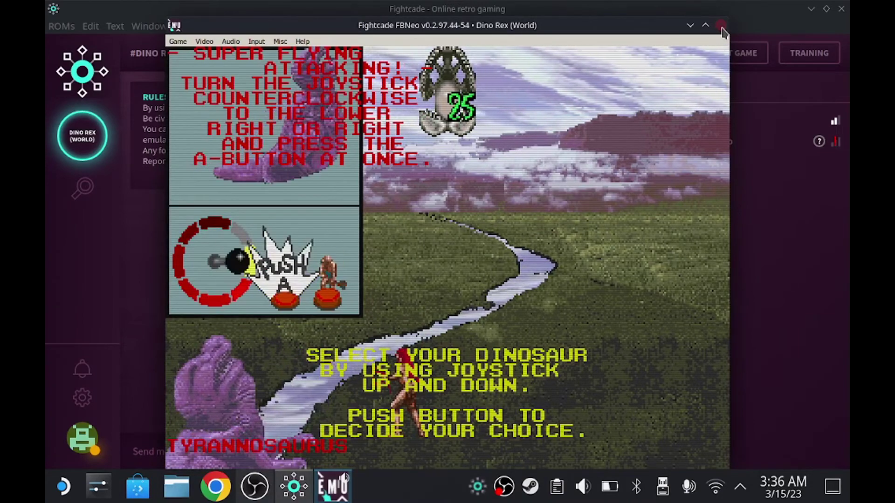
Close the Dino Rex emulator window and the Fightcade lobby, then clear the desktop selection.
{"action": "left_click", "coordinate": [721, 26]}
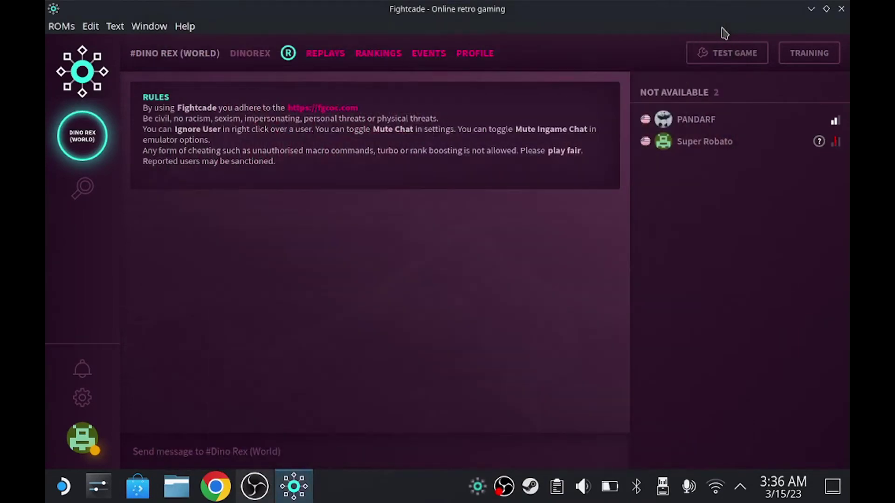
{"action": "left_click", "coordinate": [842, 9]}
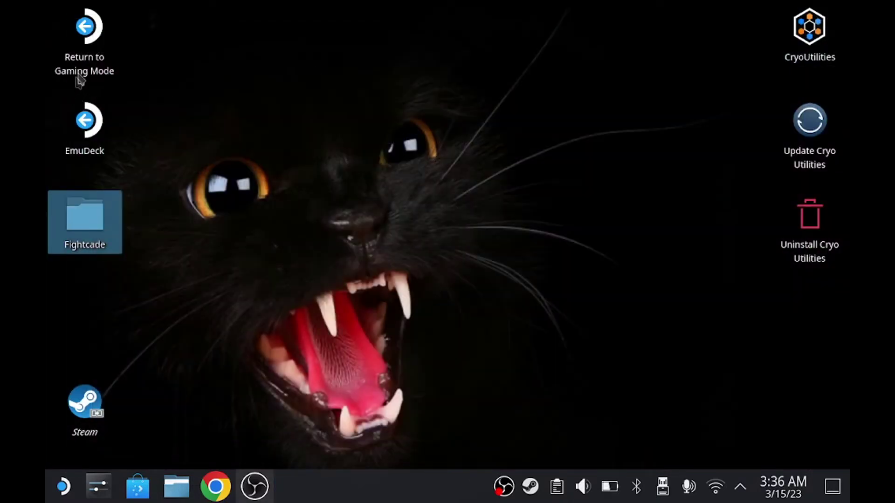
{"action": "left_click", "coordinate": [161, 80]}
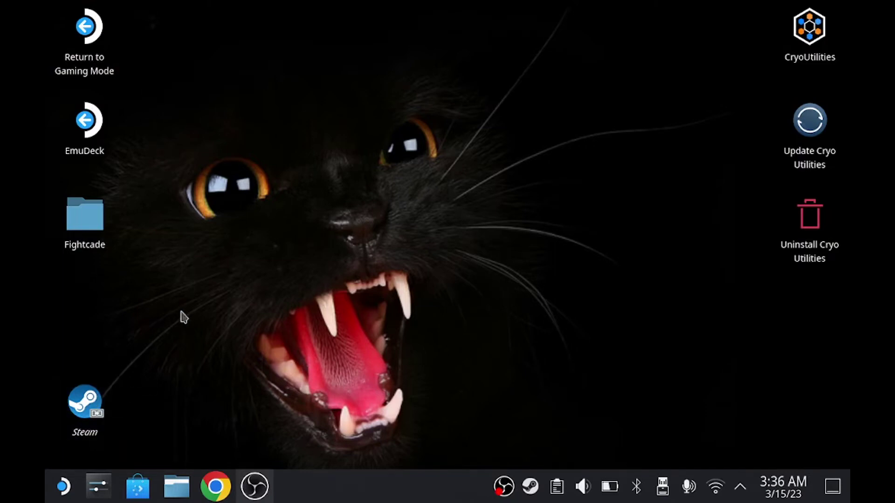
Launch Steam from its desktop icon and switch to the Library home page.
{"action": "double_click", "coordinate": [79, 420]}
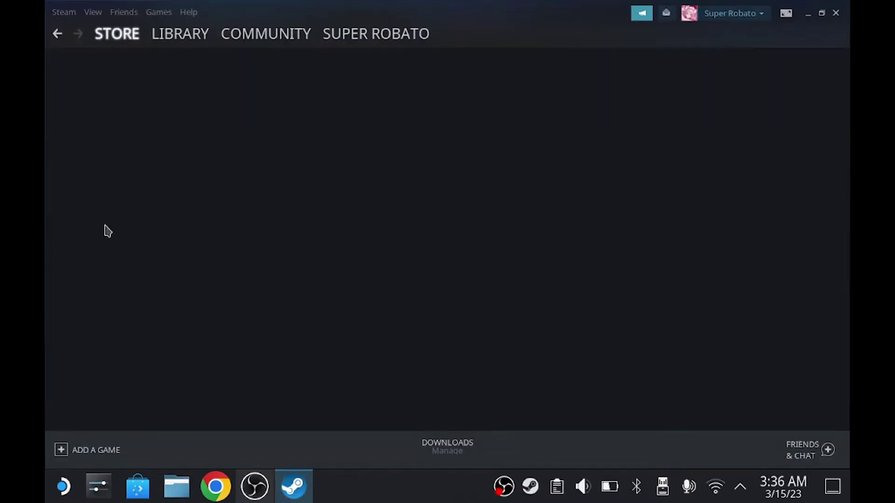
{"action": "mouse_move", "coordinate": [207, 48]}
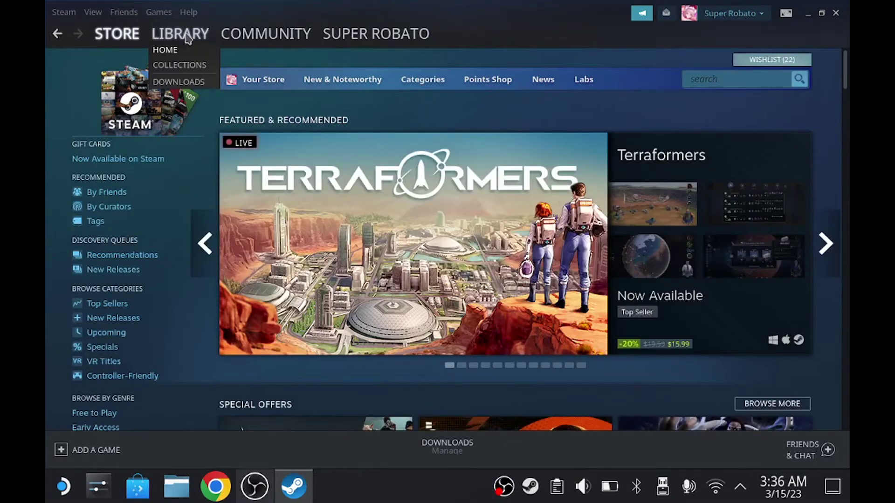
{"action": "left_click", "coordinate": [191, 37]}
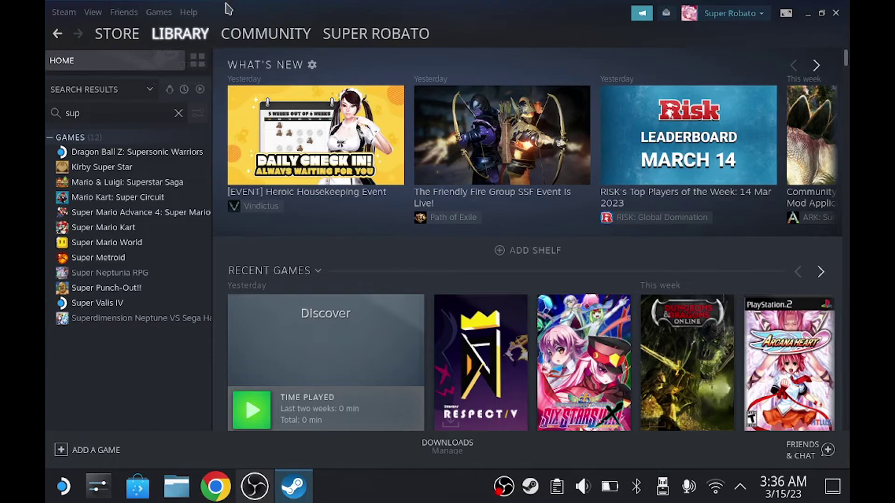
{"action": "mouse_move", "coordinate": [187, 36]}
{"action": "left_click", "coordinate": [60, 453]}
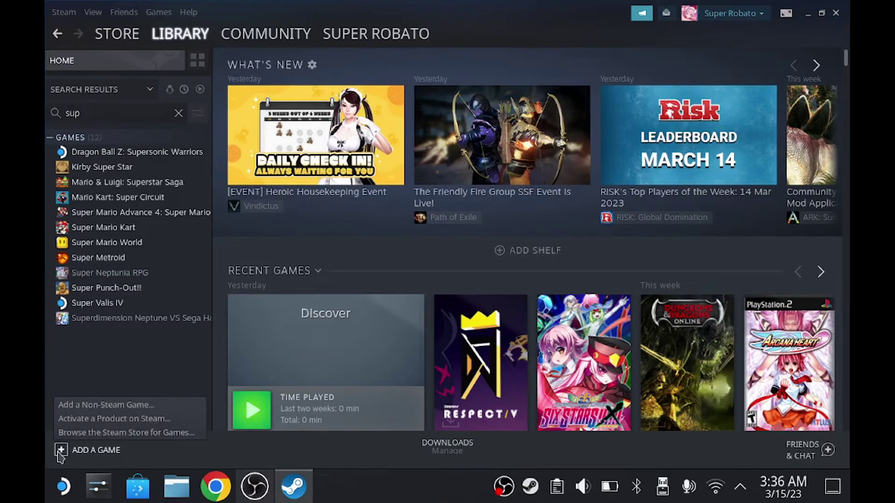
Start adding a non-Steam game and browse to the /usr/bin folder.
{"action": "left_click", "coordinate": [78, 408]}
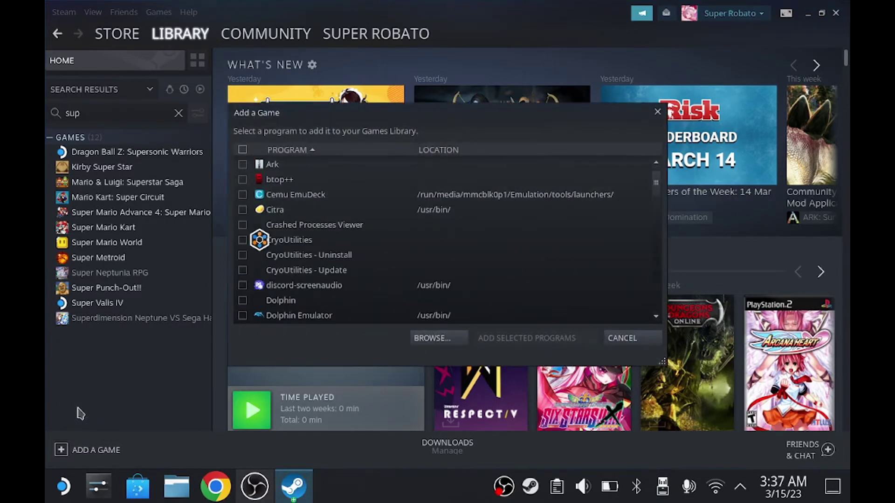
{"action": "left_click_drag", "start_coordinate": [440, 129], "coordinate": [405, 126]}
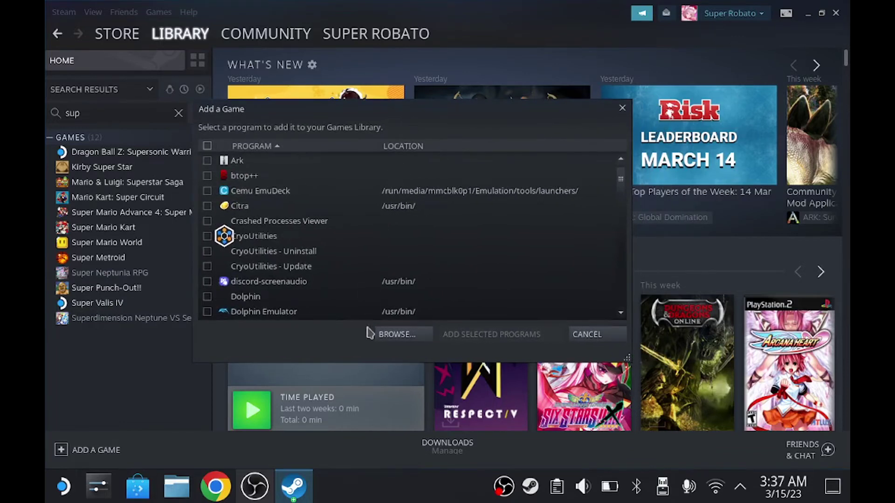
{"action": "left_click", "coordinate": [393, 335]}
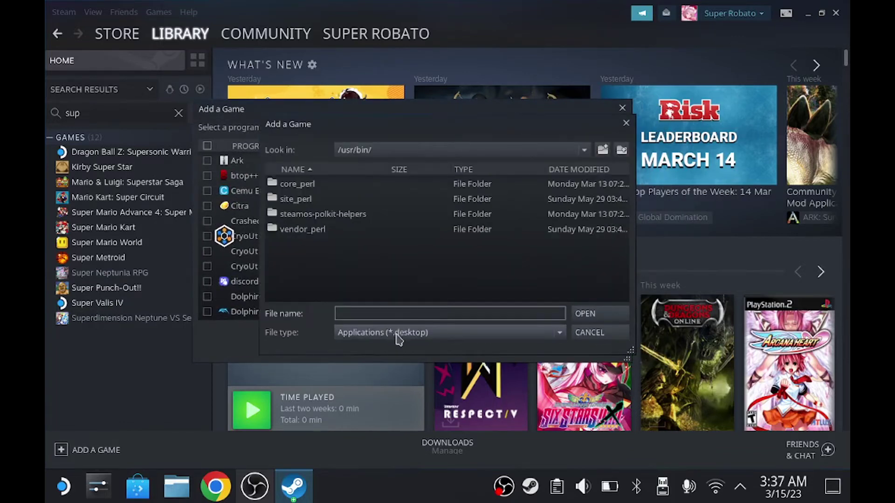
{"action": "left_click", "coordinate": [376, 150]}
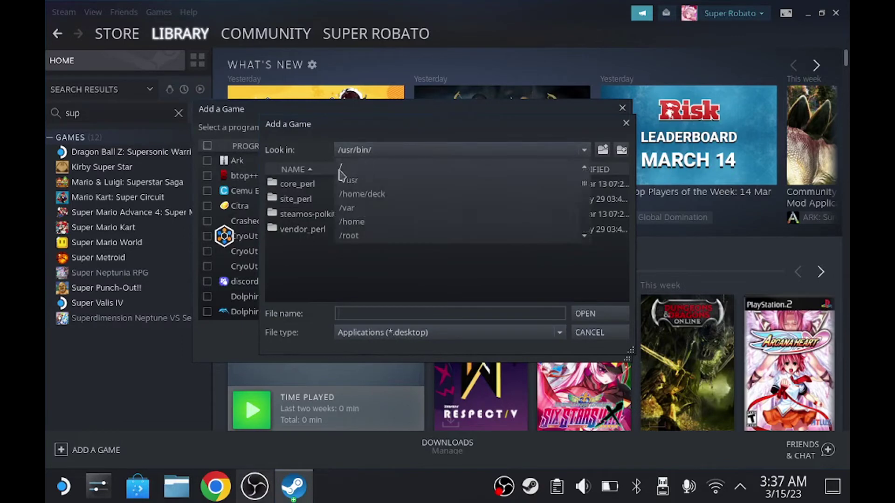
{"action": "left_click", "coordinate": [368, 168]}
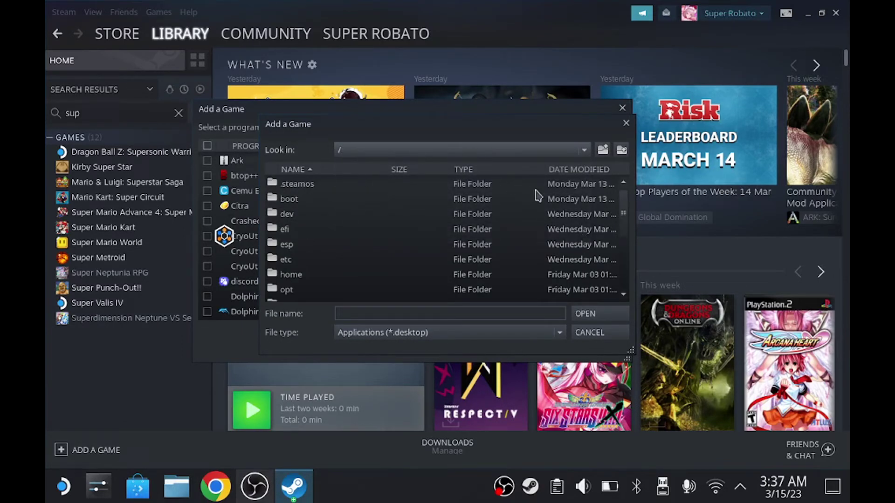
{"action": "left_click_drag", "start_coordinate": [619, 213], "coordinate": [632, 267]}
{"action": "left_click", "coordinate": [511, 280]}
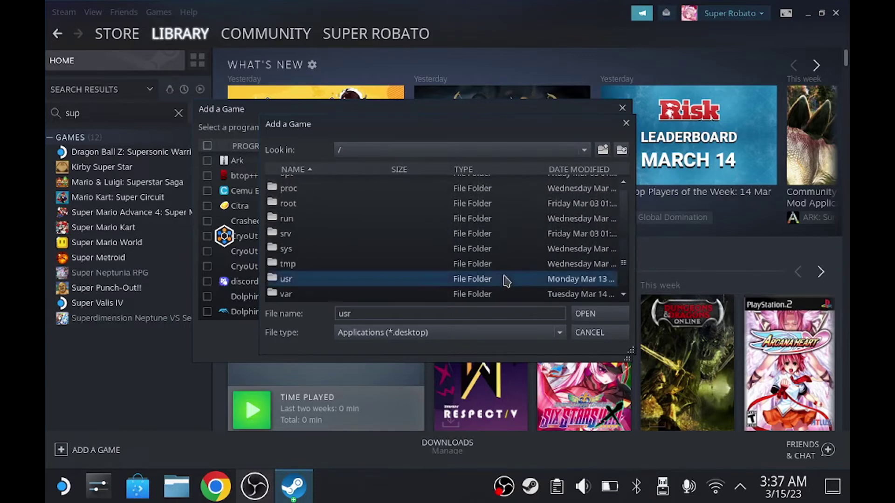
{"action": "left_click", "coordinate": [586, 315]}
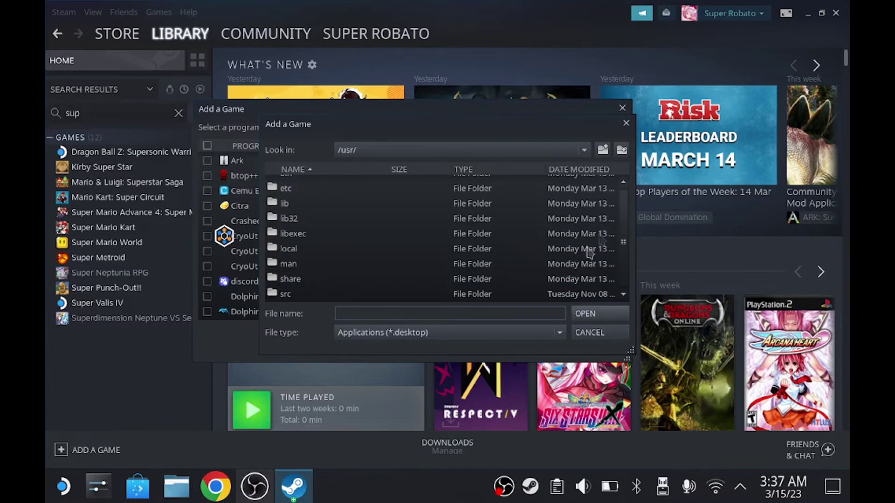
{"action": "scroll", "coordinate": [624, 229], "scroll_direction": "up", "scroll_amount": 1}
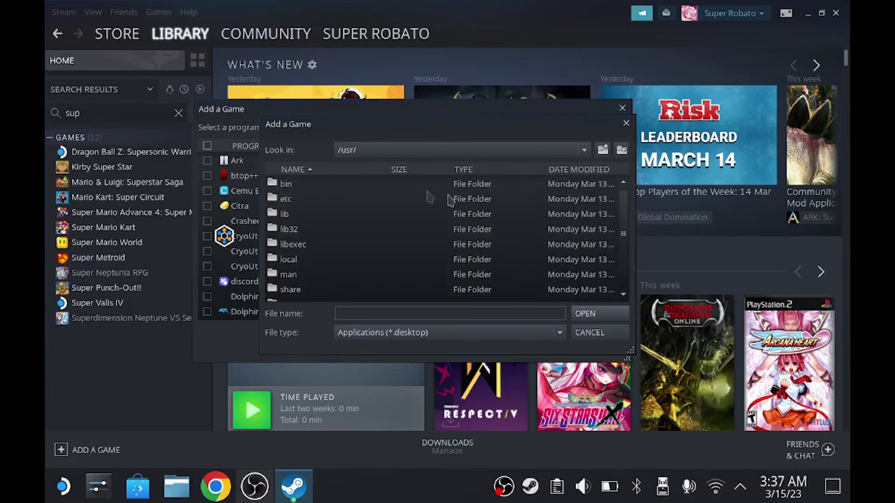
{"action": "left_click", "coordinate": [285, 185]}
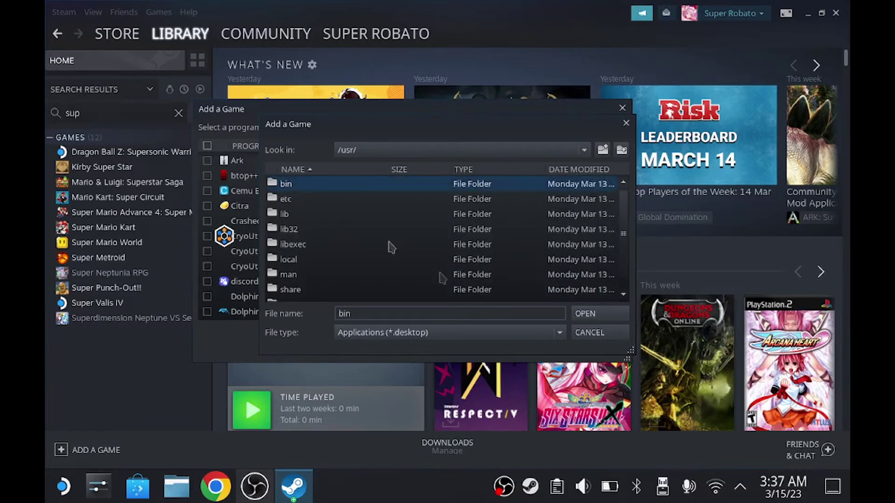
{"action": "left_click", "coordinate": [600, 314]}
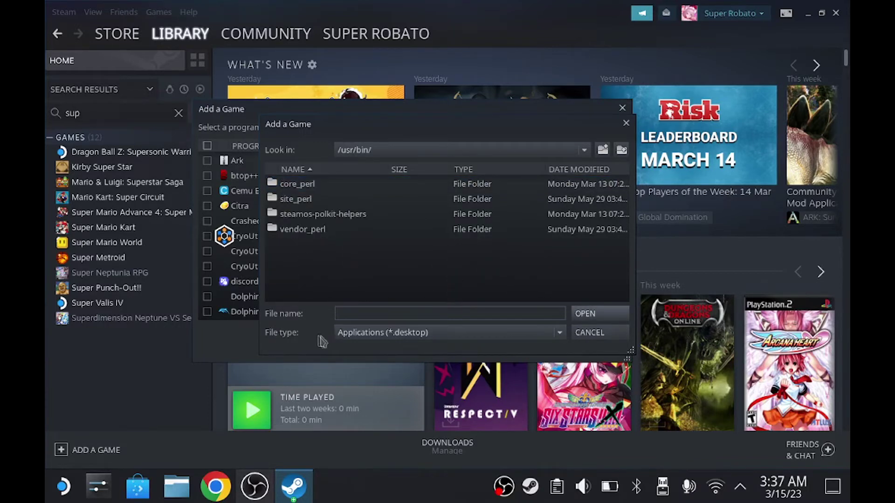
Show All Files and add /usr/bin/dbus-run-session to the library.
{"action": "left_click", "coordinate": [353, 332]}
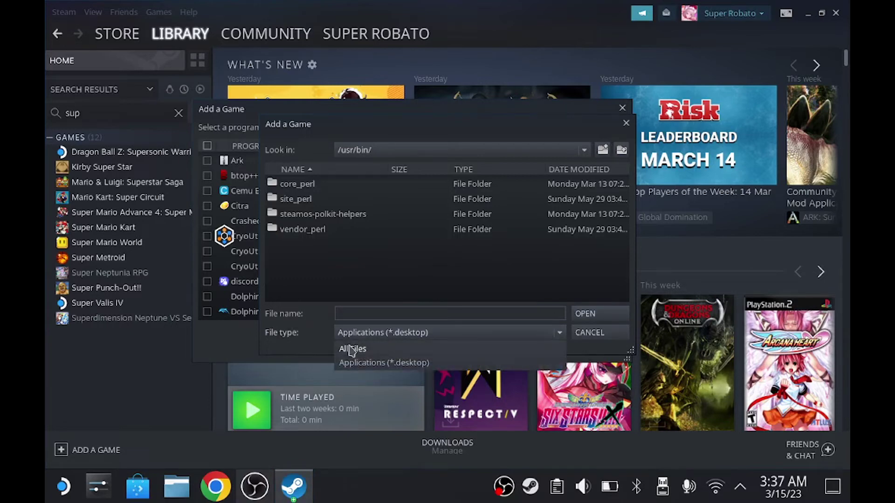
{"action": "left_click", "coordinate": [352, 350]}
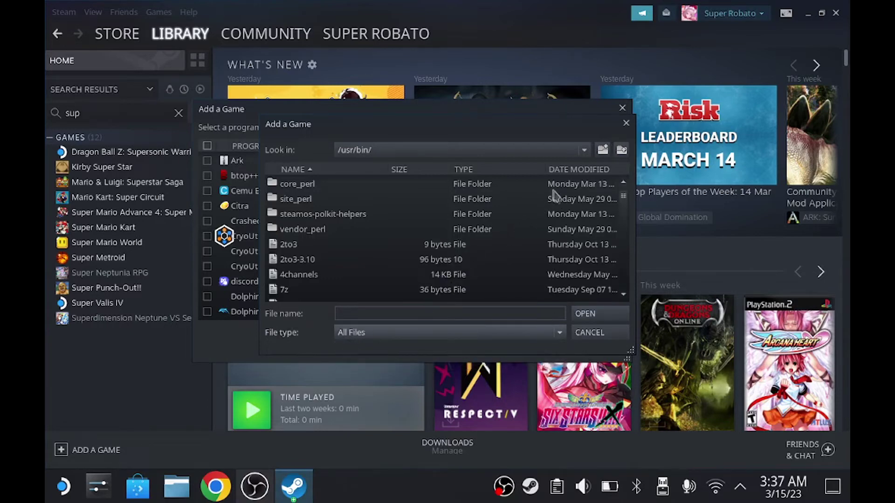
{"action": "left_click_drag", "start_coordinate": [628, 203], "coordinate": [623, 213]}
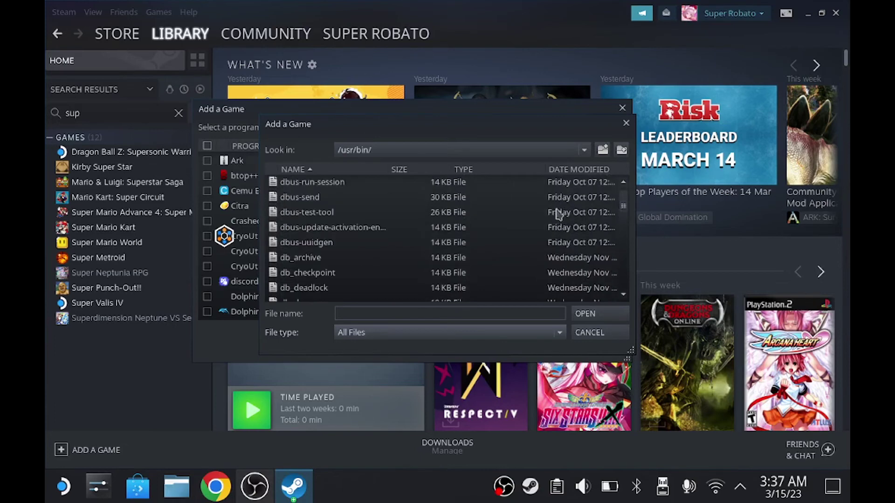
{"action": "left_click", "coordinate": [378, 183]}
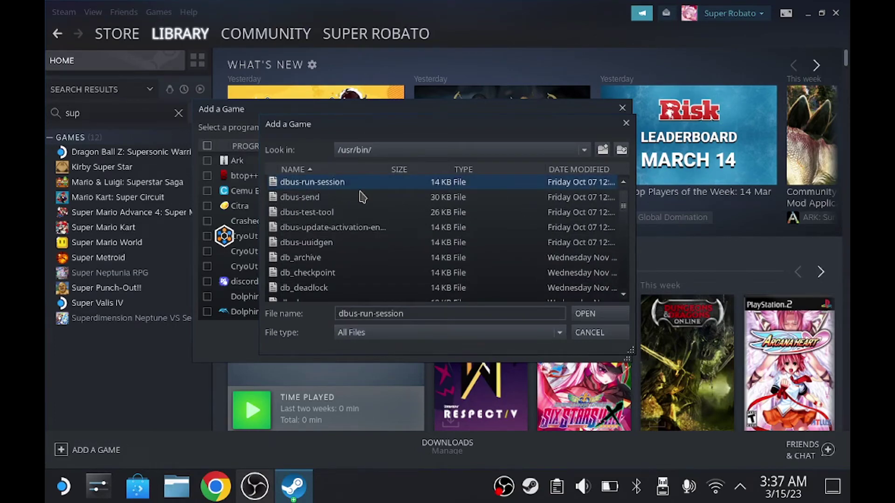
{"action": "left_click", "coordinate": [583, 316]}
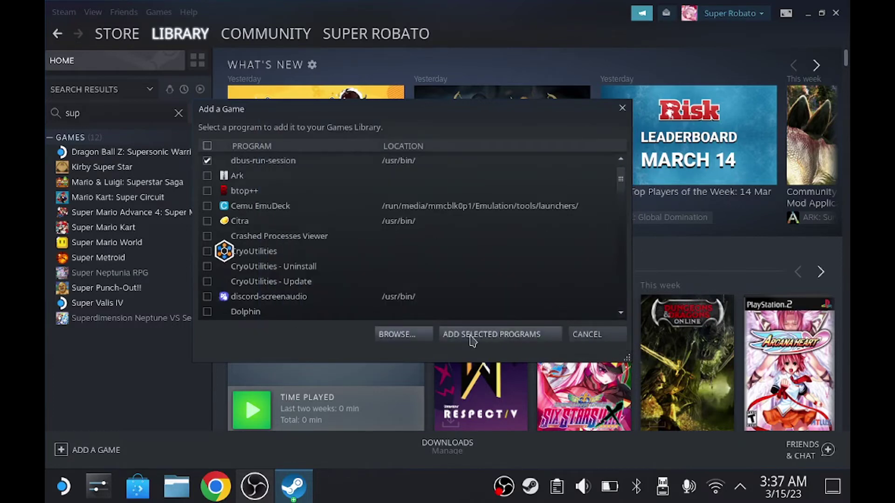
{"action": "left_click", "coordinate": [472, 342]}
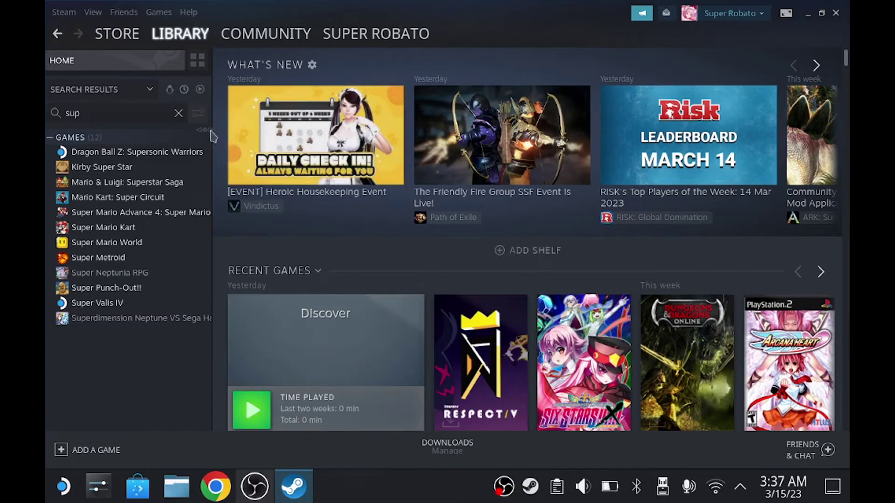
Search the library for 'dbu' and open the dbus-run-session shortcut's properties.
{"action": "left_click", "coordinate": [178, 113]}
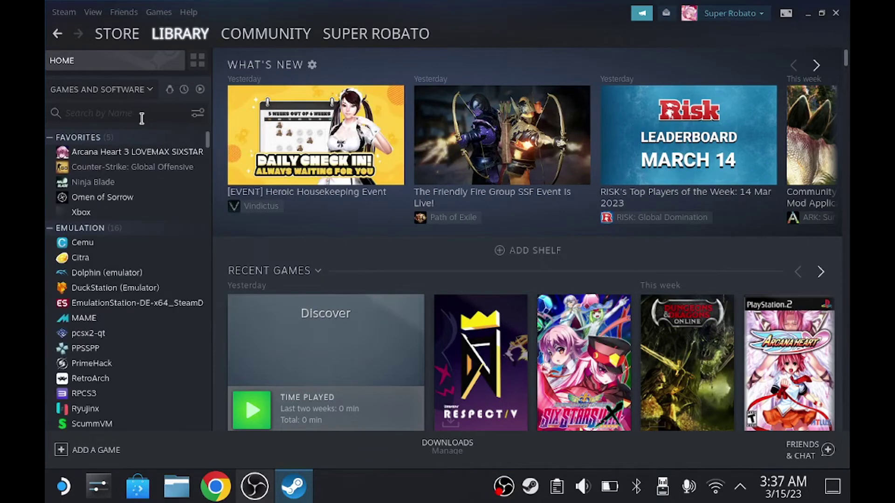
{"action": "left_click", "coordinate": [141, 118]}
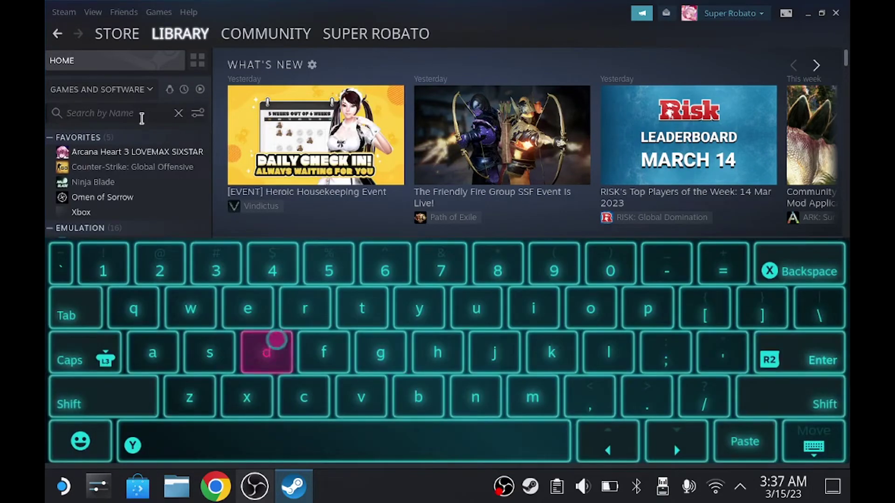
{"action": "type", "text": "dbu"}
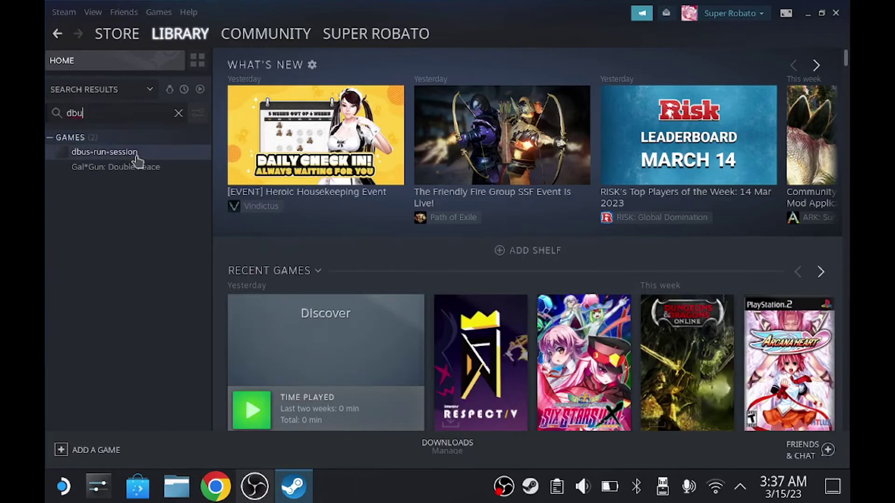
{"action": "left_click", "coordinate": [137, 154]}
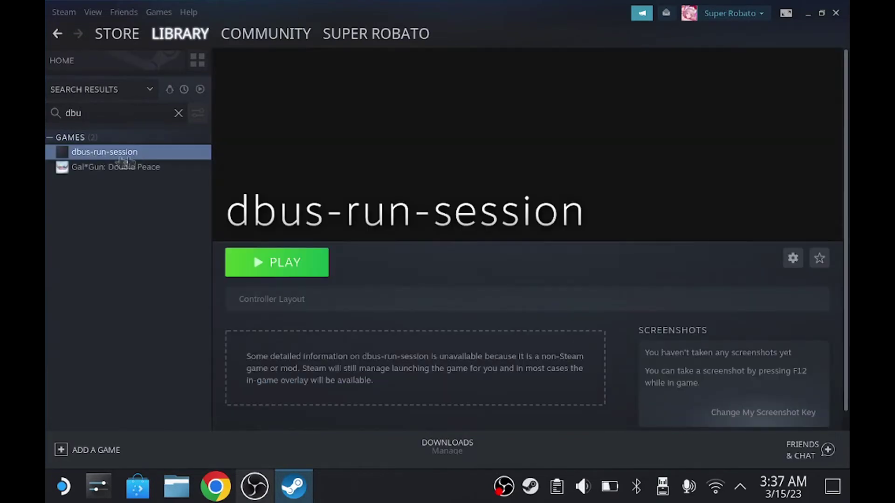
{"action": "right_click", "coordinate": [134, 157]}
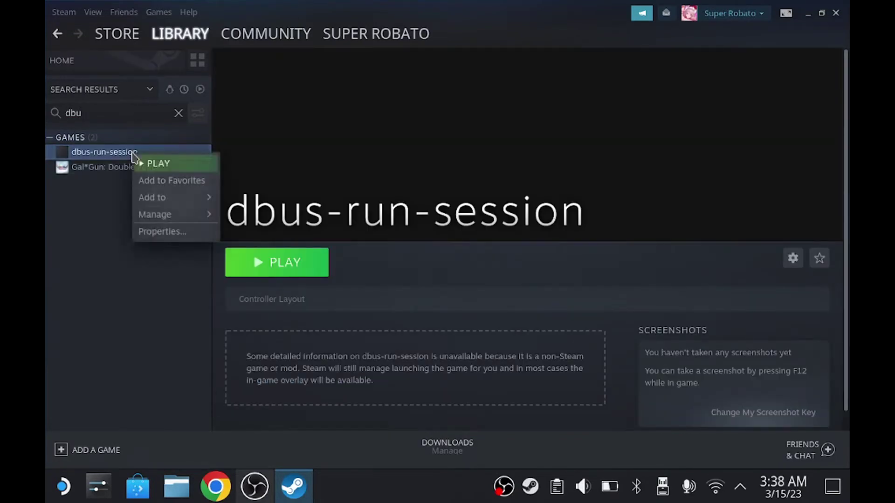
{"action": "left_click", "coordinate": [156, 232]}
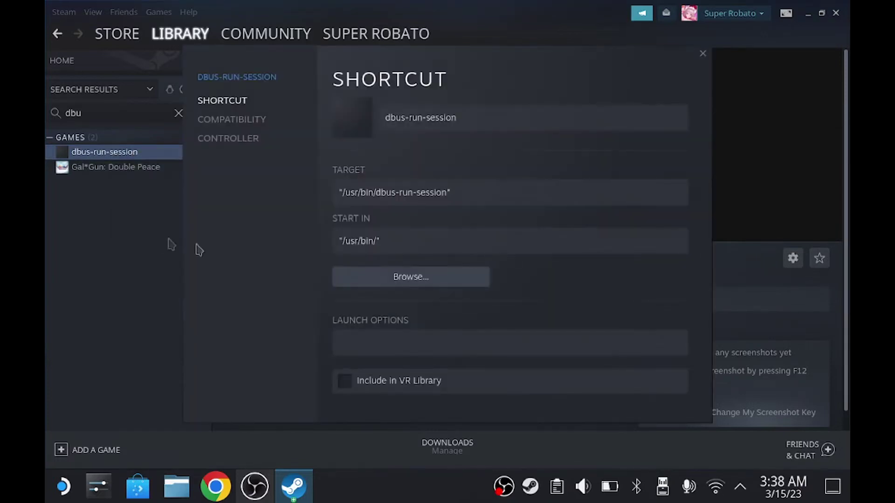
Rename the shortcut from dbus-run-session to 'Super'.
{"action": "left_click", "coordinate": [475, 120]}
{"action": "triple_click", "coordinate": [384, 117]}
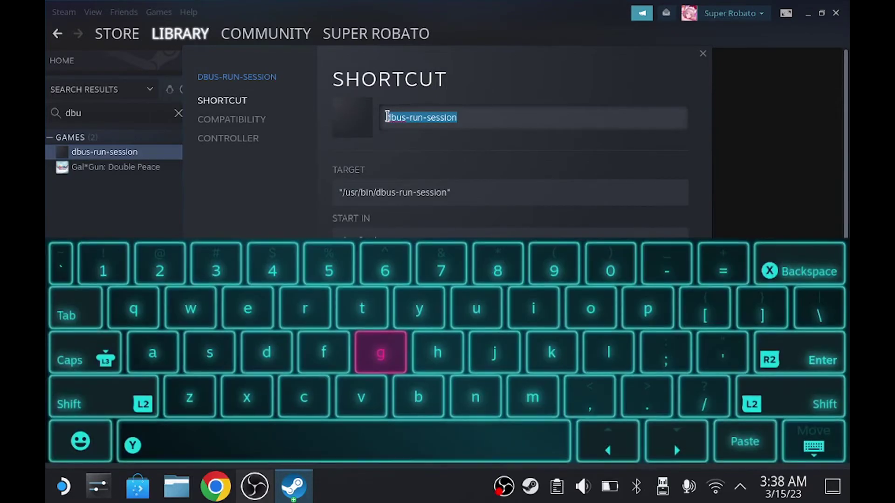
{"action": "key", "text": "BackSpace"}
{"action": "type", "text": "Su"}
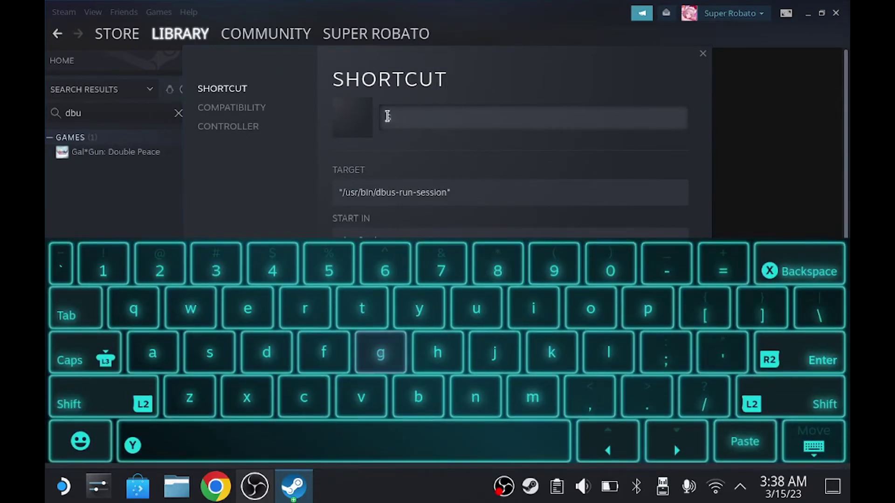
{"action": "type", "text": "per"}
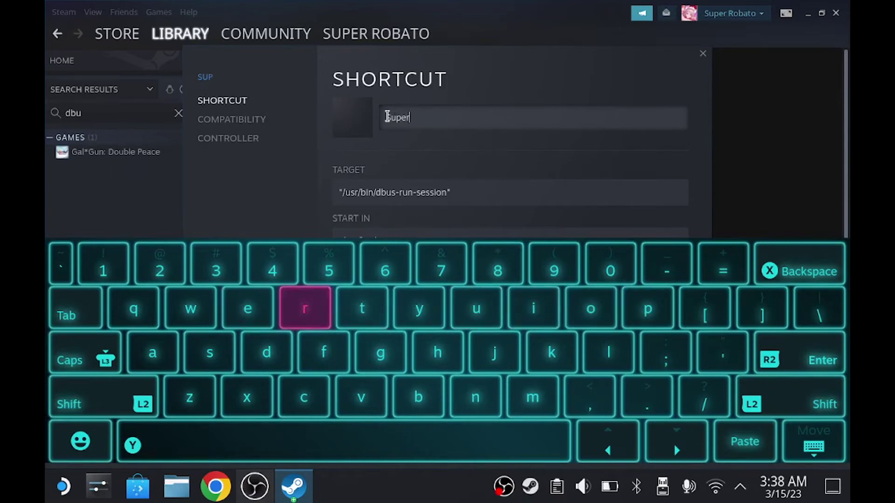
{"action": "key", "text": "Escape"}
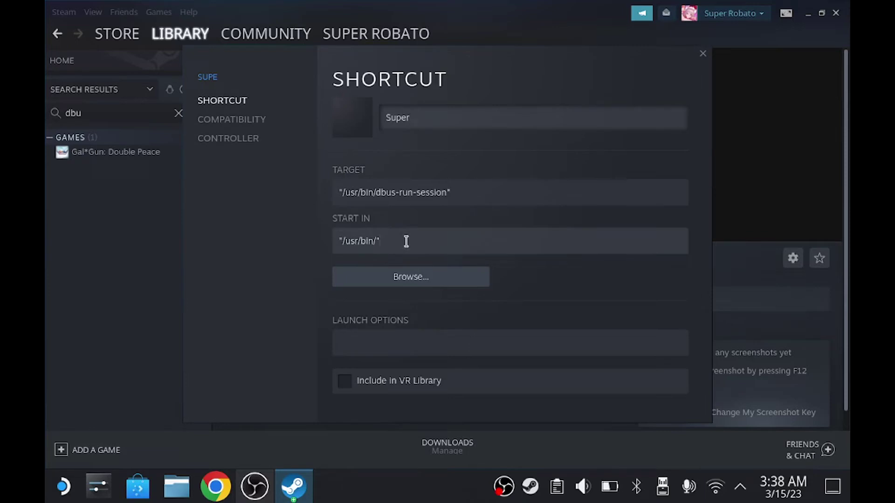
Change the shortcut's Start In folder to "./".
{"action": "left_click_drag", "start_coordinate": [406, 241], "coordinate": [333, 238]}
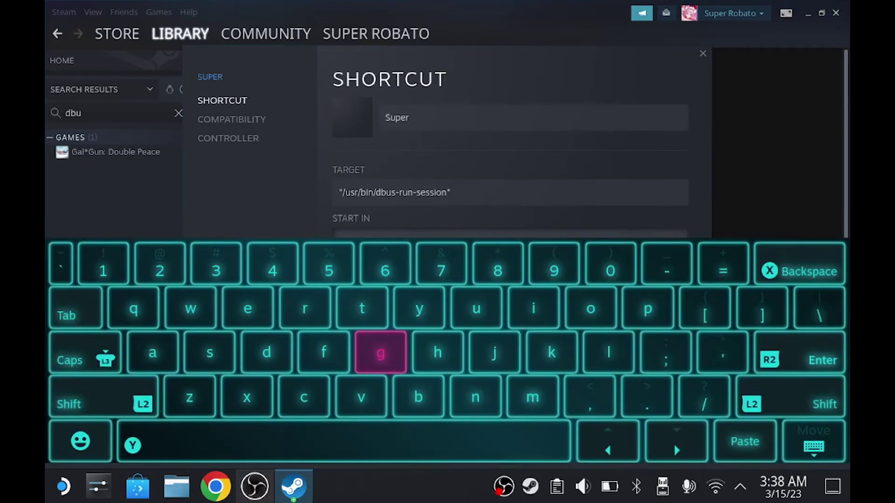
{"action": "key", "text": "Right"}
{"action": "key", "text": "Right"}
{"action": "key", "text": "Right"}
{"action": "key", "text": "Right"}
{"action": "key", "text": "Right"}
{"action": "key", "text": "Right"}
{"action": "key", "text": "shift"}
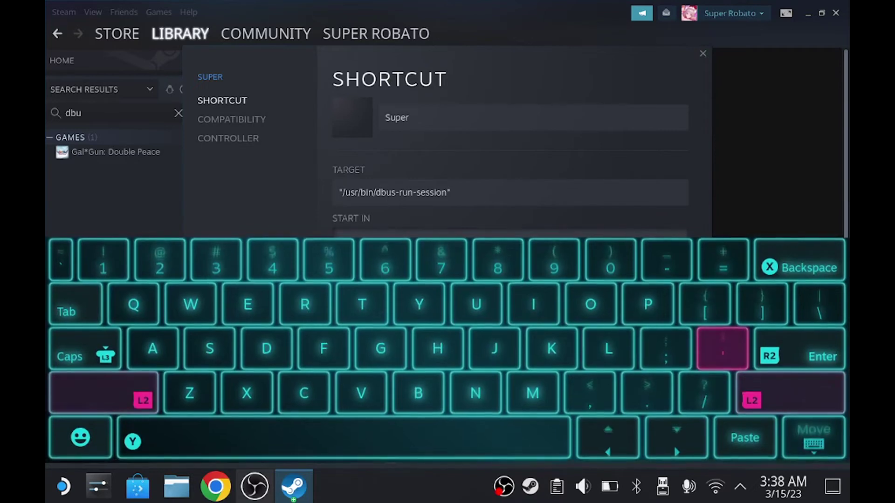
{"action": "type", "text": "\""}
{"action": "key", "text": "Down"}
{"action": "key", "text": "Left"}
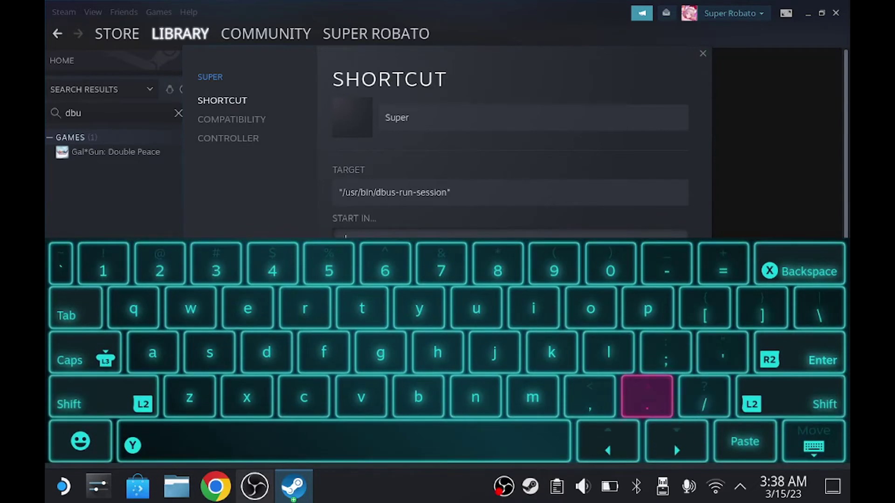
{"action": "key", "text": "Right"}
{"action": "type", "text": "/"}
{"action": "key", "text": "Up"}
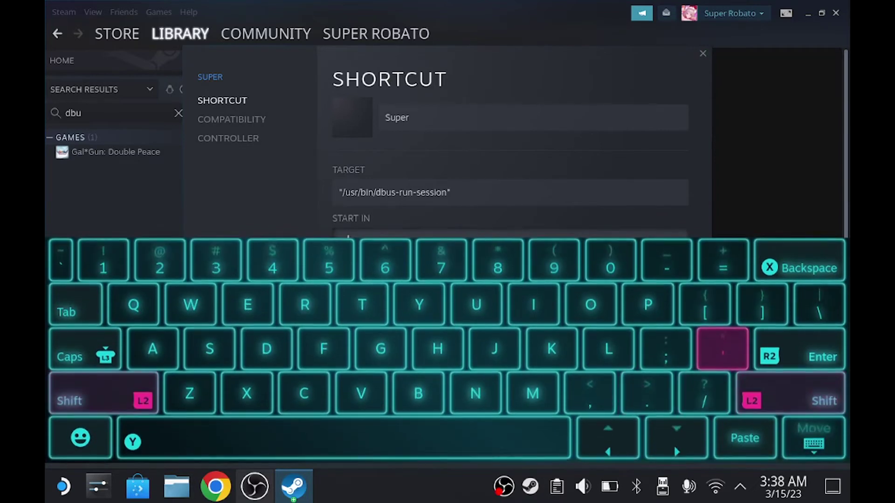
{"action": "key", "text": "shift"}
{"action": "type", "text": "\""}
{"action": "key", "text": "Escape"}
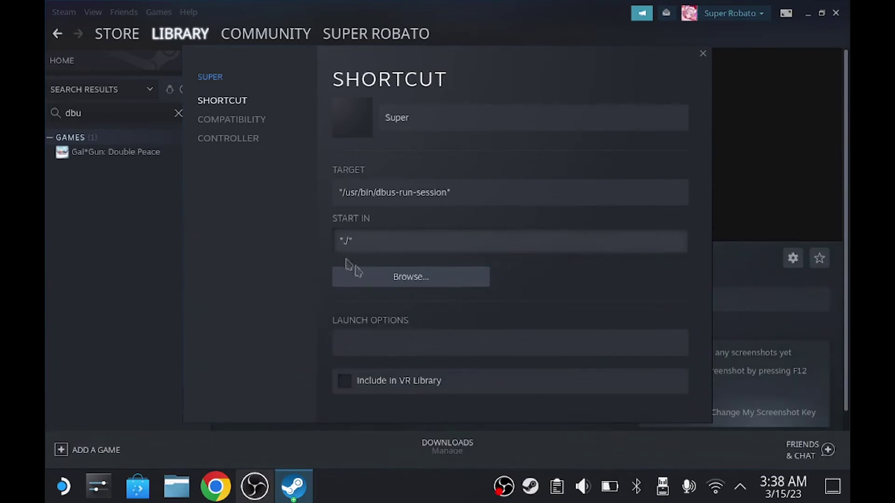
{"action": "left_click", "coordinate": [361, 336]}
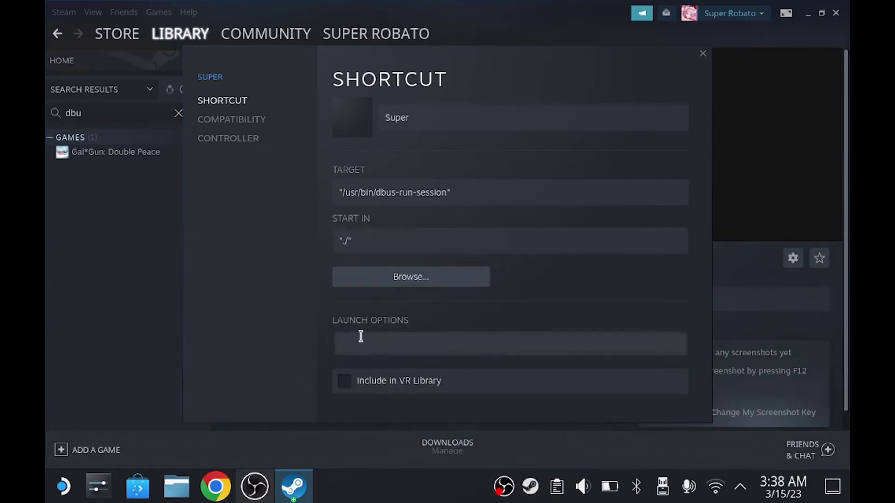
Paste the edited startplasma-wayland --xwayland 1280×800 command into Launch Options, then close Properties.
{"action": "key", "text": "Down"}
{"action": "key", "text": "Down"}
{"action": "key", "text": "Right"}
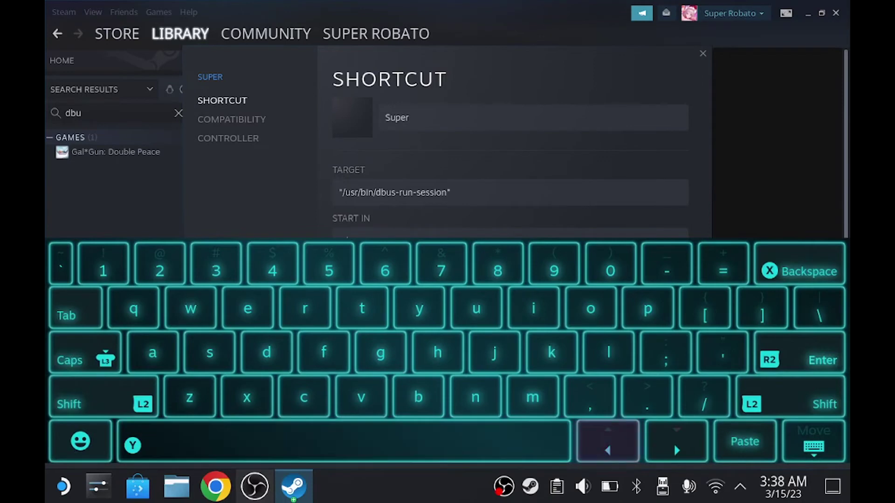
{"action": "key", "text": "Right"}
{"action": "key", "text": "Escape"}
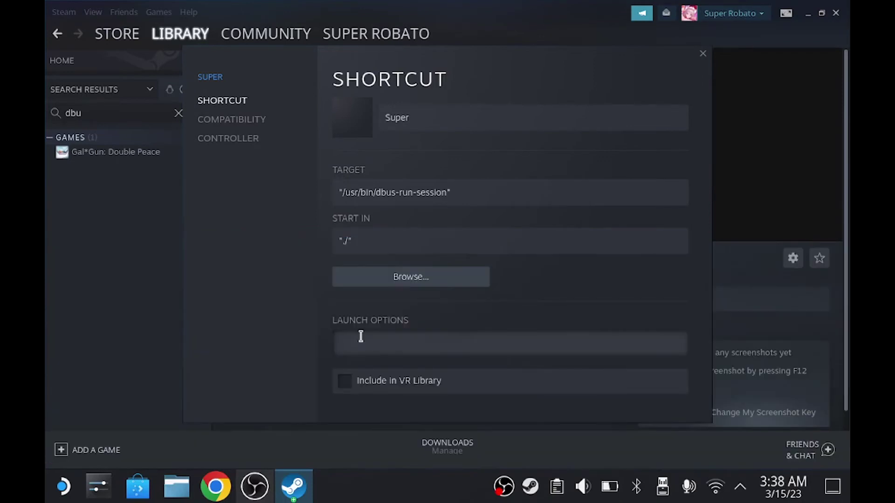
{"action": "left_click", "coordinate": [559, 491]}
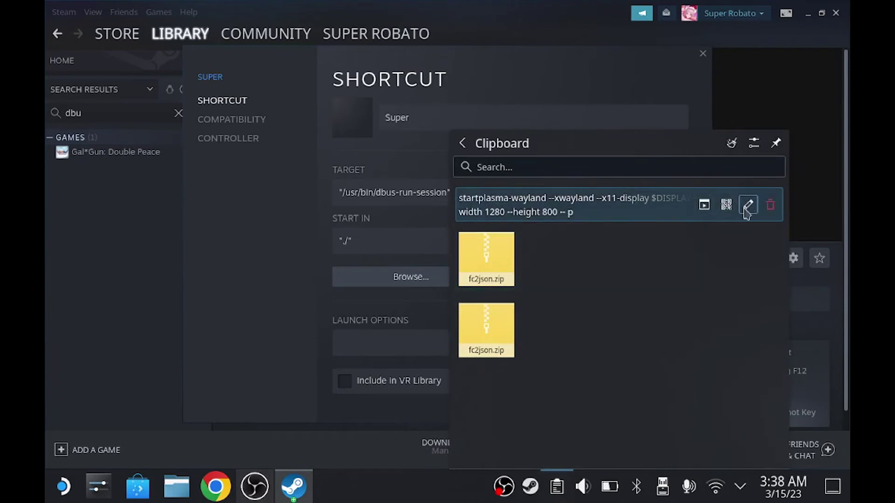
{"action": "left_click", "coordinate": [748, 205]}
{"action": "left_click_drag", "start_coordinate": [635, 196], "coordinate": [496, 163]}
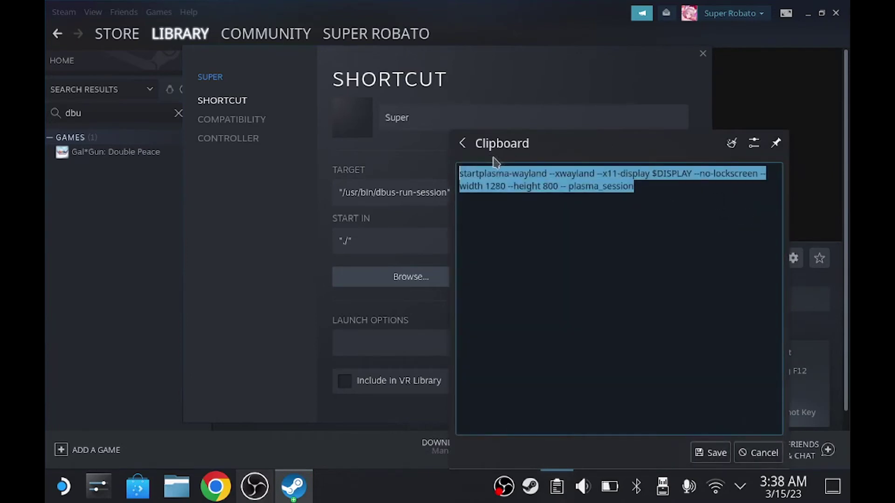
{"action": "left_click", "coordinate": [700, 453]}
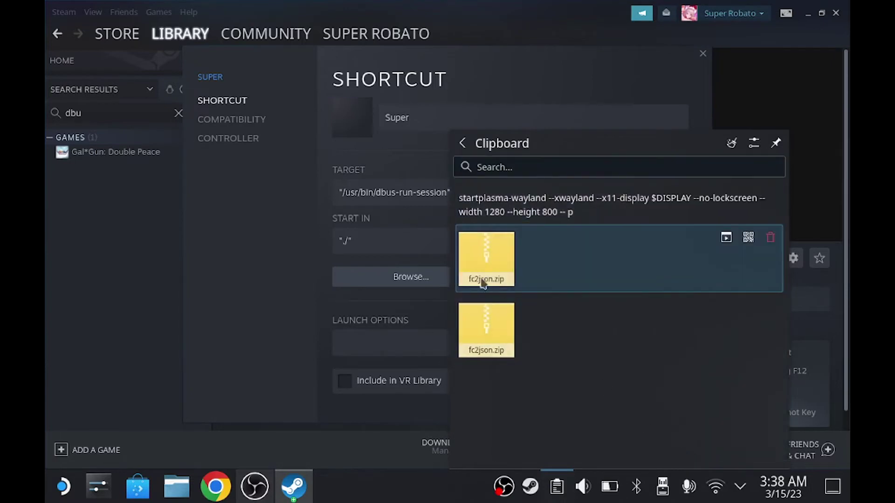
{"action": "right_click", "coordinate": [401, 344]}
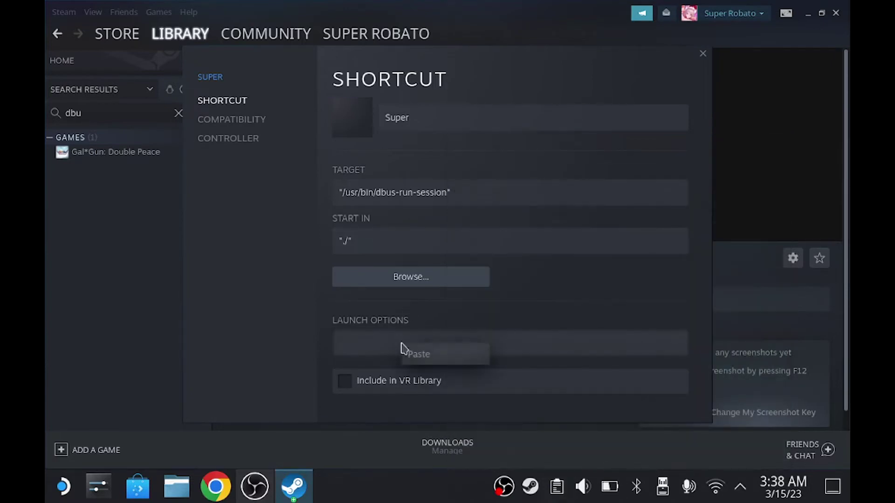
{"action": "left_click", "coordinate": [410, 354]}
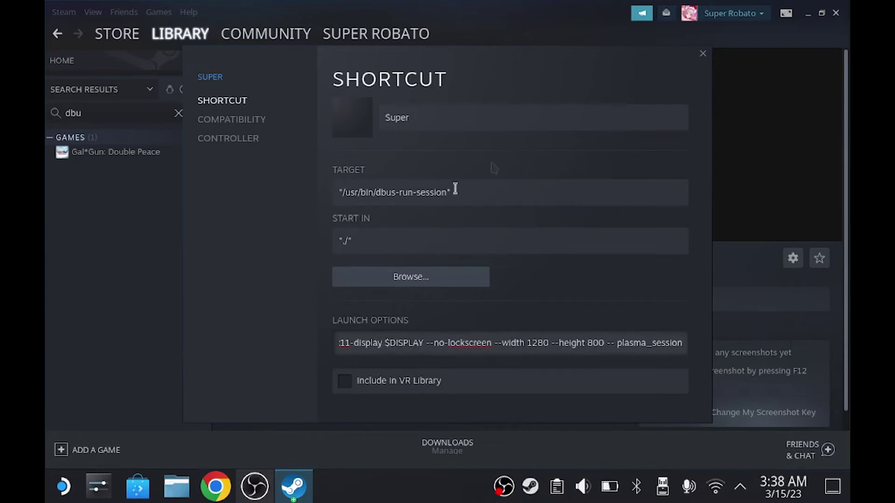
{"action": "left_click", "coordinate": [703, 55]}
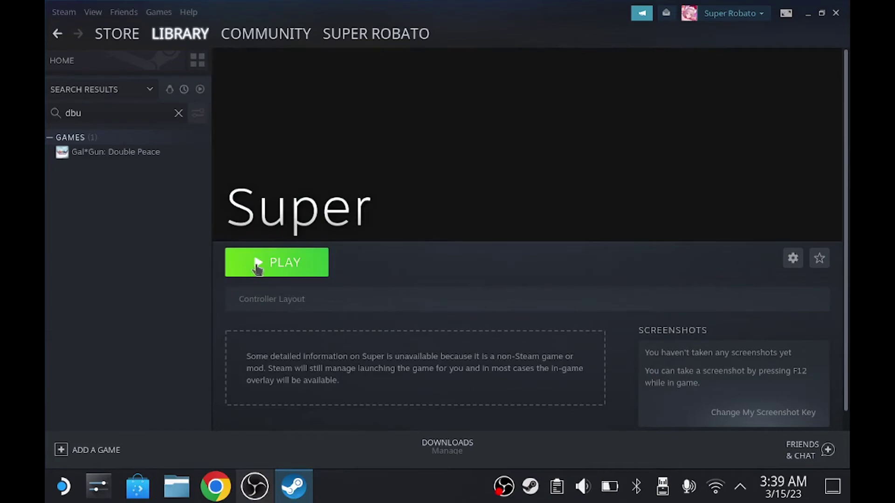
Play Super, then restore the nested KDE desktop window and move it slightly down.
{"action": "left_click", "coordinate": [257, 269]}
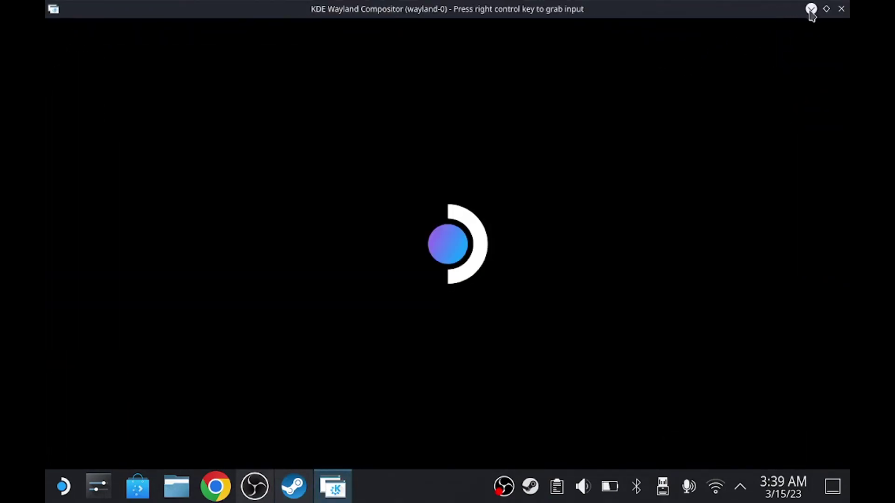
{"action": "left_click", "coordinate": [826, 9]}
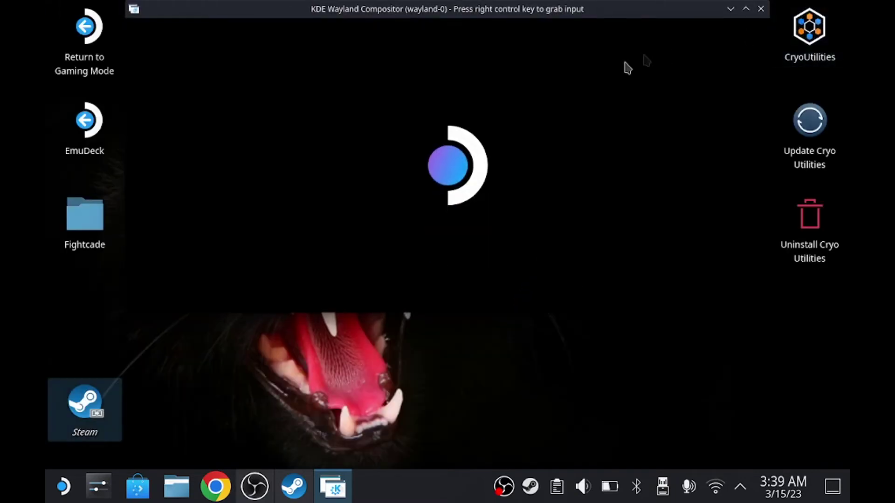
{"action": "left_click_drag", "start_coordinate": [627, 12], "coordinate": [655, 70]}
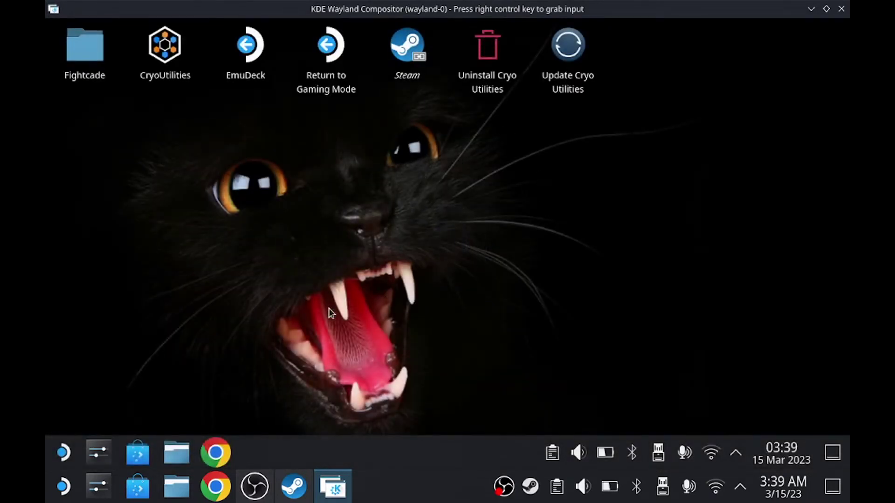
{"action": "left_click", "coordinate": [254, 486]}
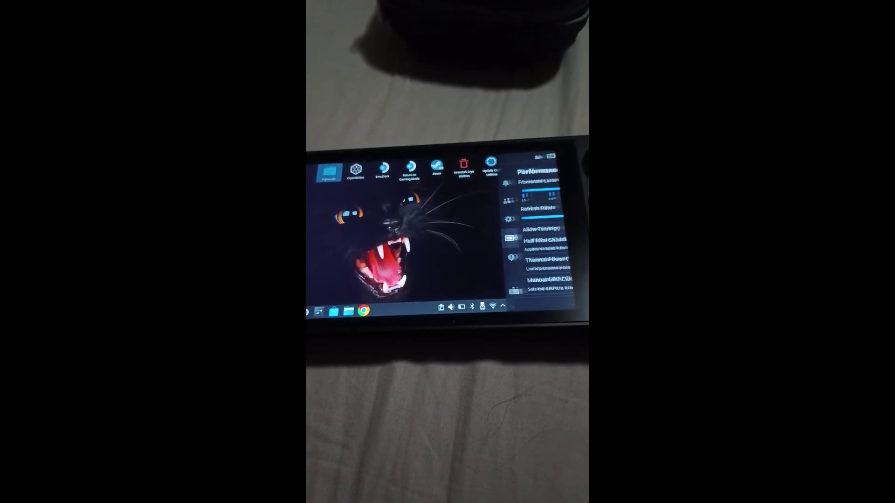
{"action": "key", "text": "ctrl+2"}
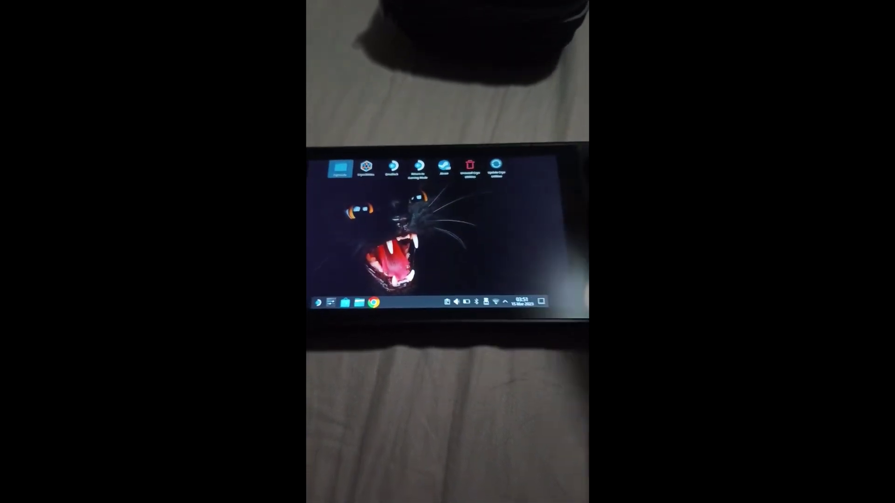